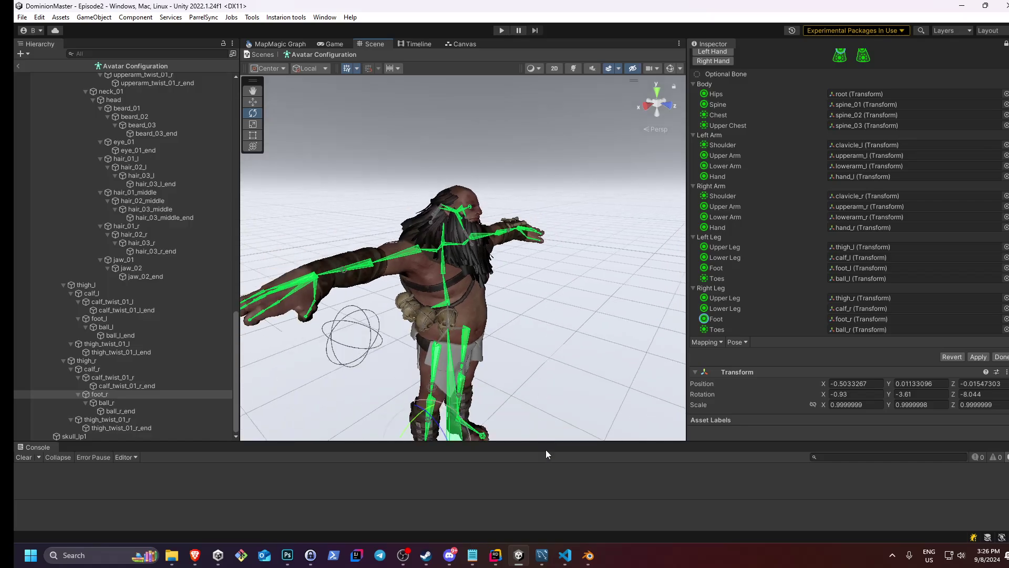
Switch to Blender, examine the character's mesh parts around head_model in the object list, and return to Unity
click(588, 555)
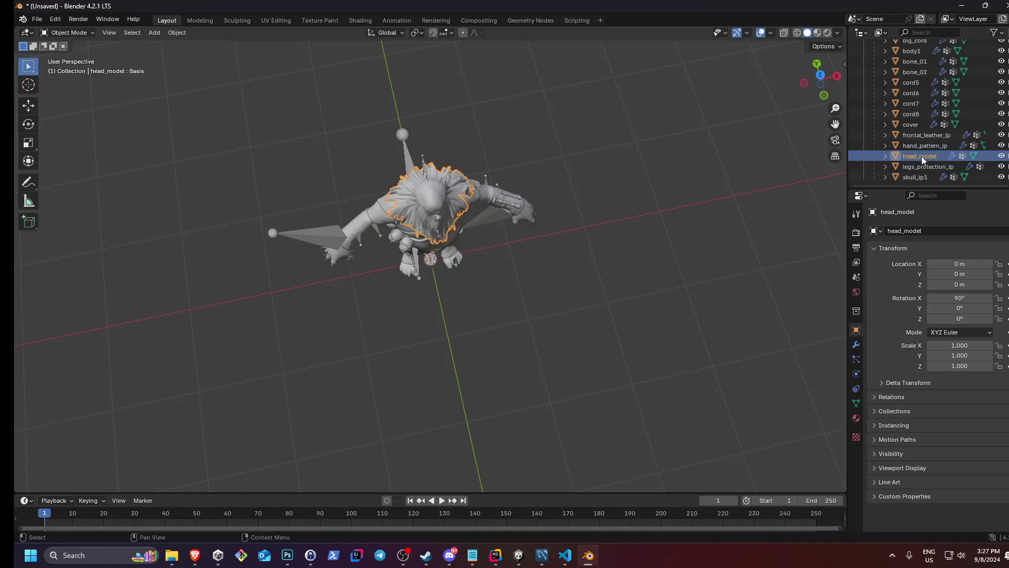
scroll(926, 157, up, 4)
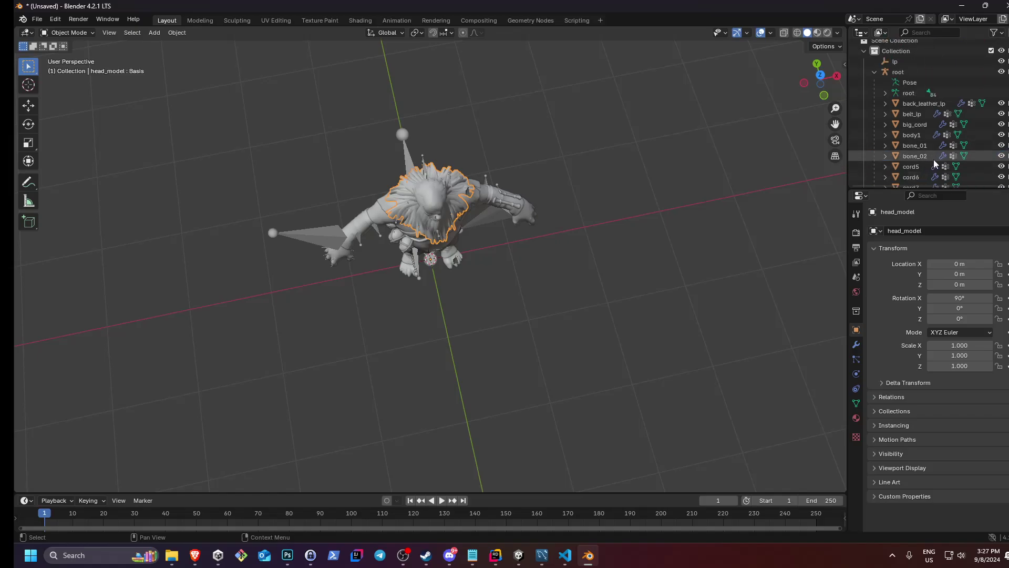
scroll(932, 150, down, 4)
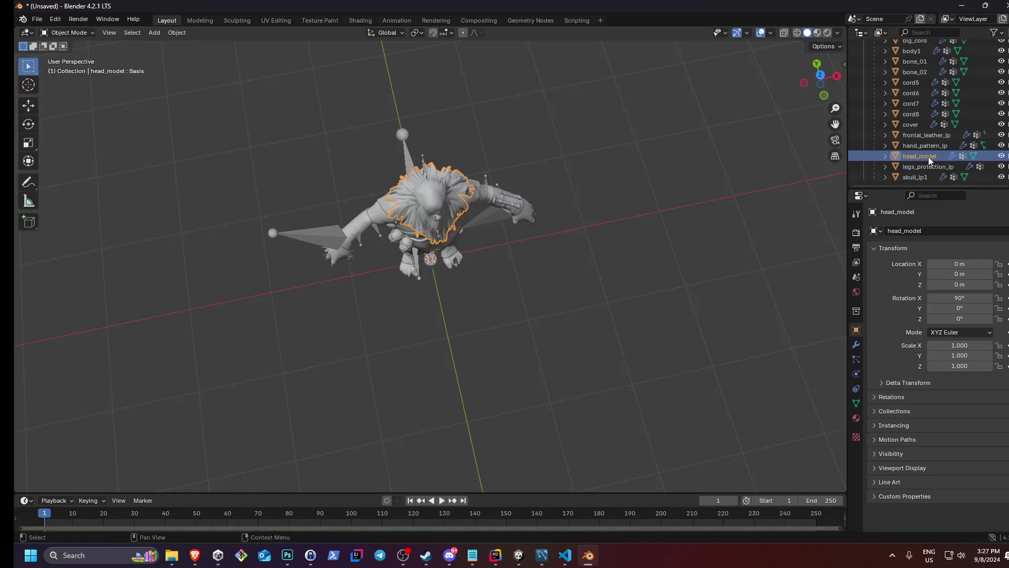
scroll(927, 154, up, 4)
scroll(932, 118, down, 4)
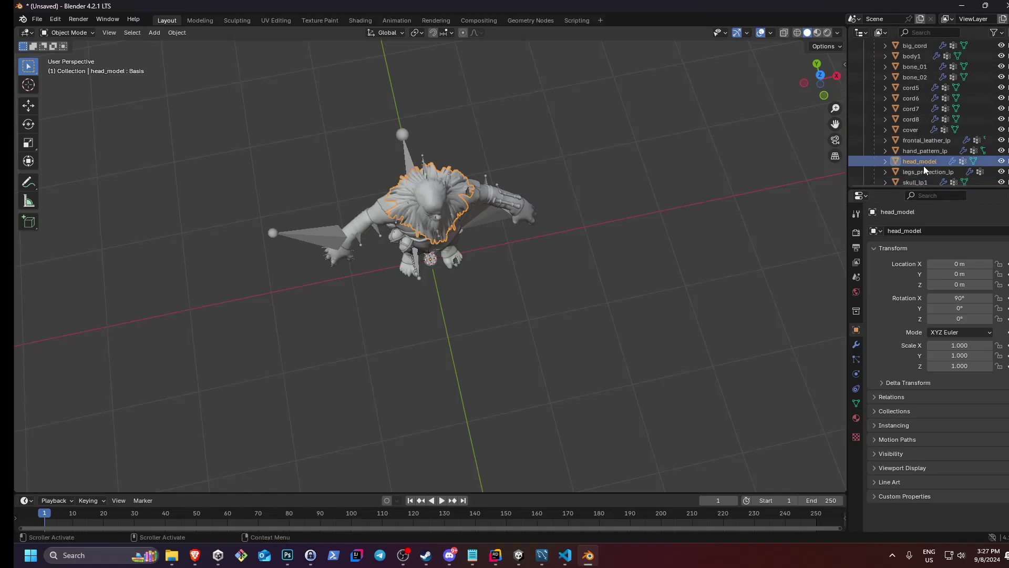
key(alt+Tab)
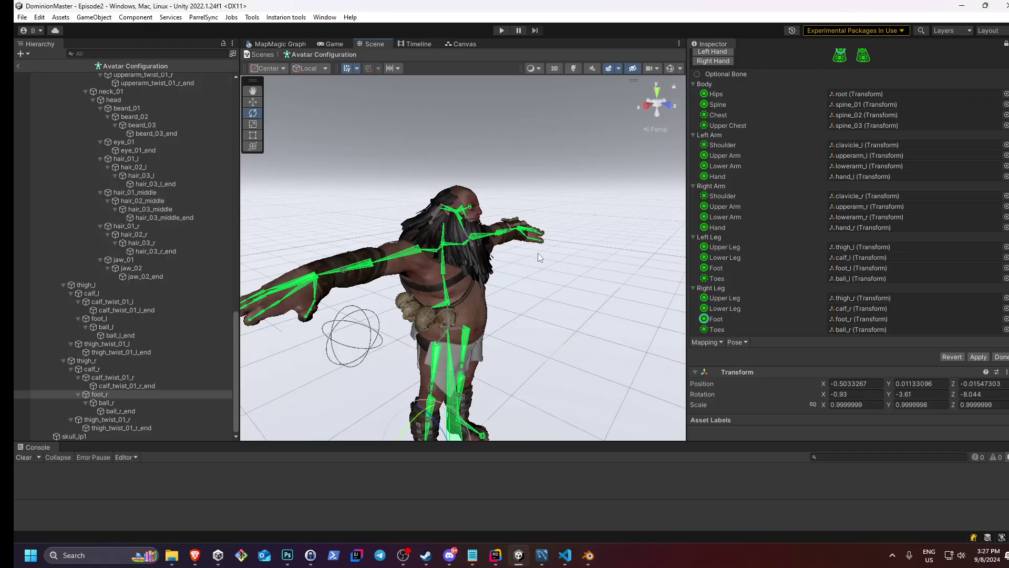
key(alt+Tab)
key(alt+Tab)
Select head_model in the avatar hierarchy and examine it on the character from the front
scroll(165, 168, up, 10)
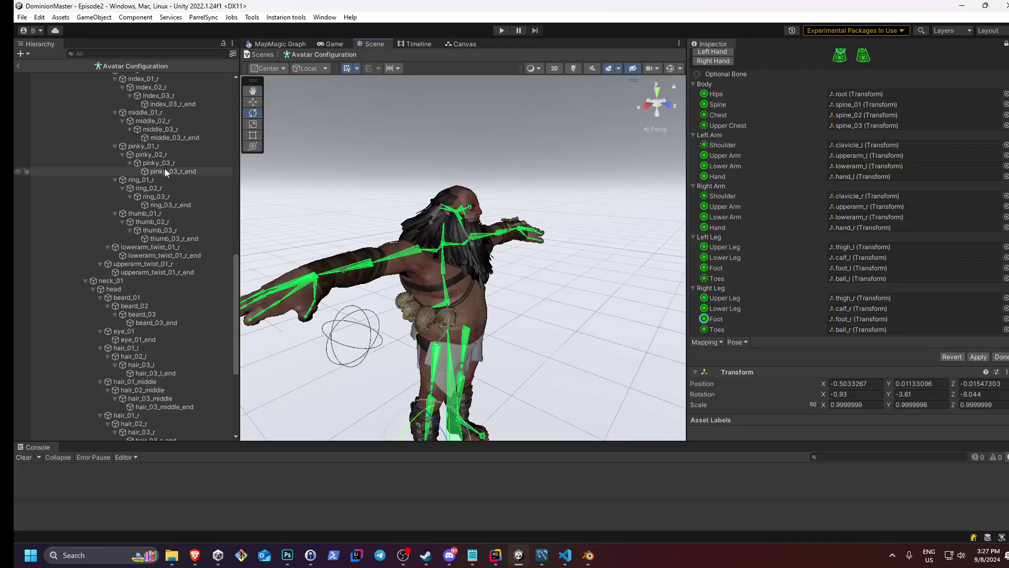
scroll(229, 235, up, 15)
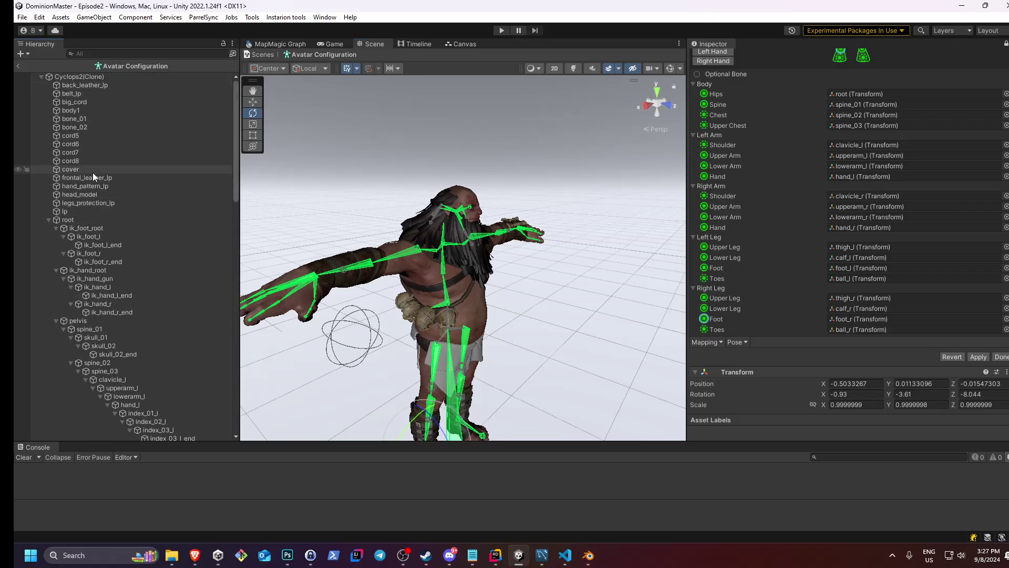
click(99, 195)
right_drag(539, 163, 436, 172)
key(d)
scroll(437, 171, up, 3)
middle_drag(437, 170, 439, 132)
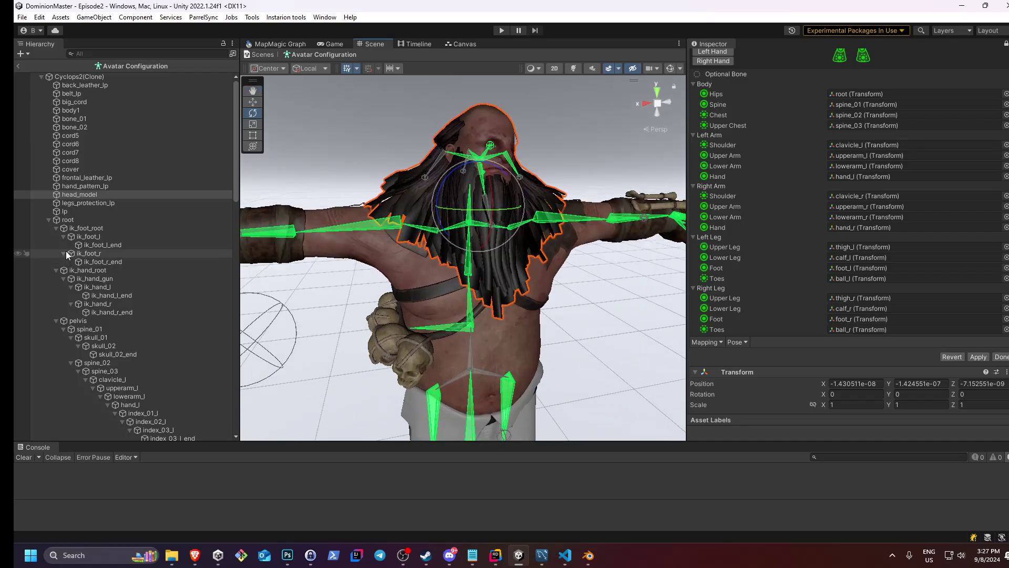
Examine the root bone between the legs and the Hips slot it is mapped to
scroll(491, 212, down, 1)
scroll(491, 212, down, 4)
middle_drag(491, 213, 554, 101)
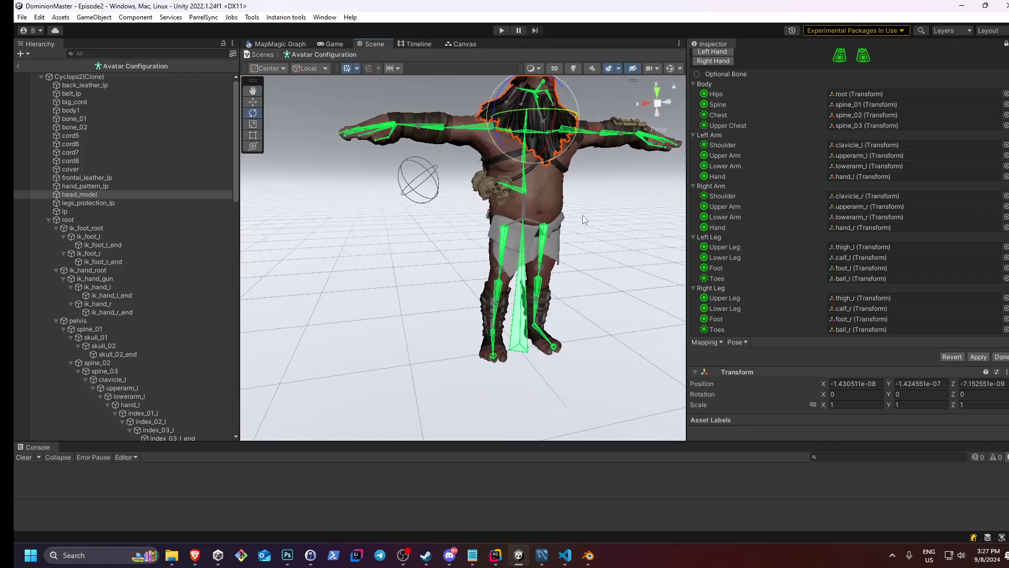
click(519, 288)
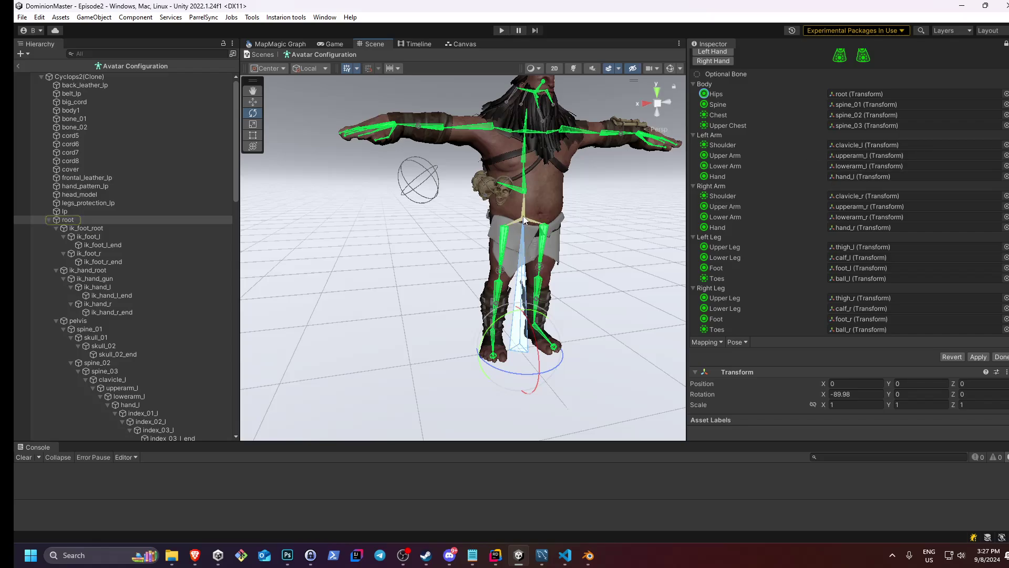
click(524, 220)
click(525, 287)
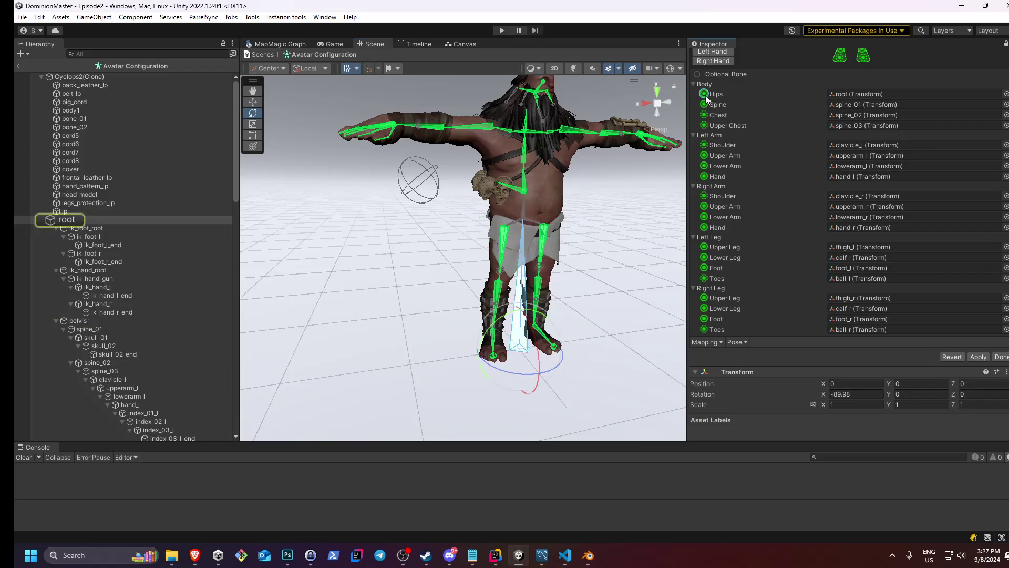
click(522, 266)
click(522, 267)
click(522, 266)
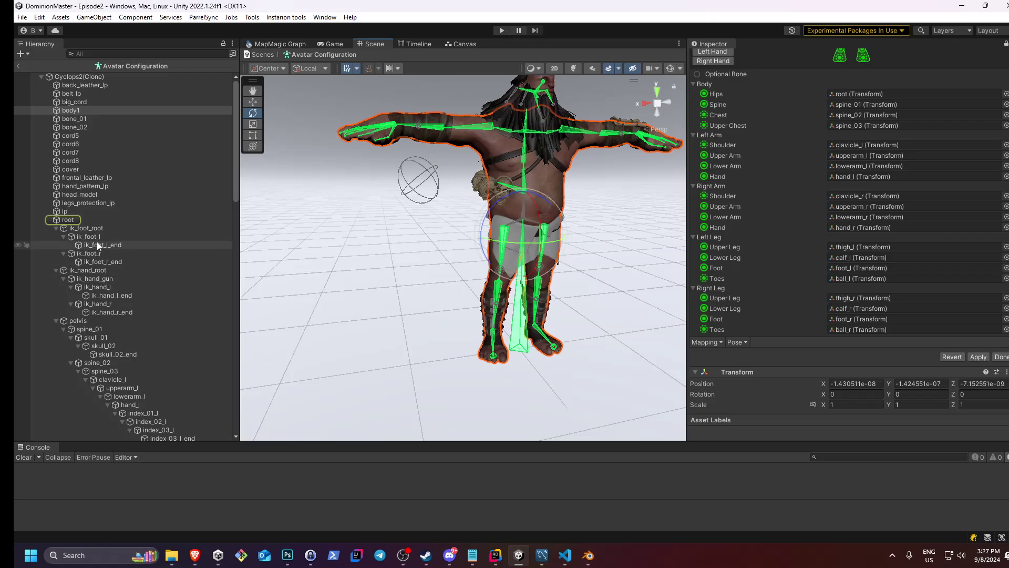
Assign the pelvis bone to the Hips slot and apply the avatar mapping
click(525, 215)
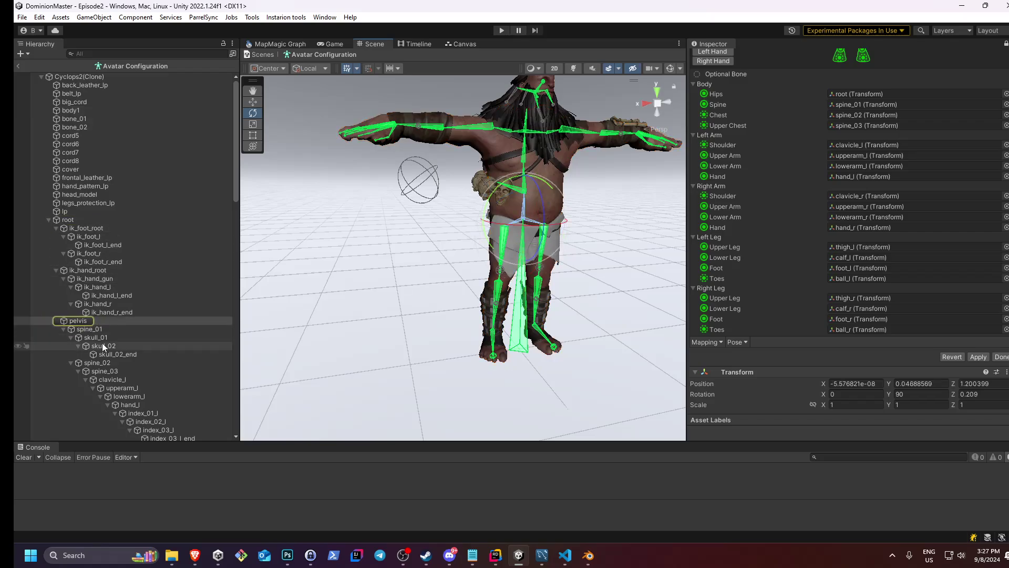
click(855, 95)
drag(856, 94, 856, 96)
middle_drag(627, 245, 557, 273)
click(583, 270)
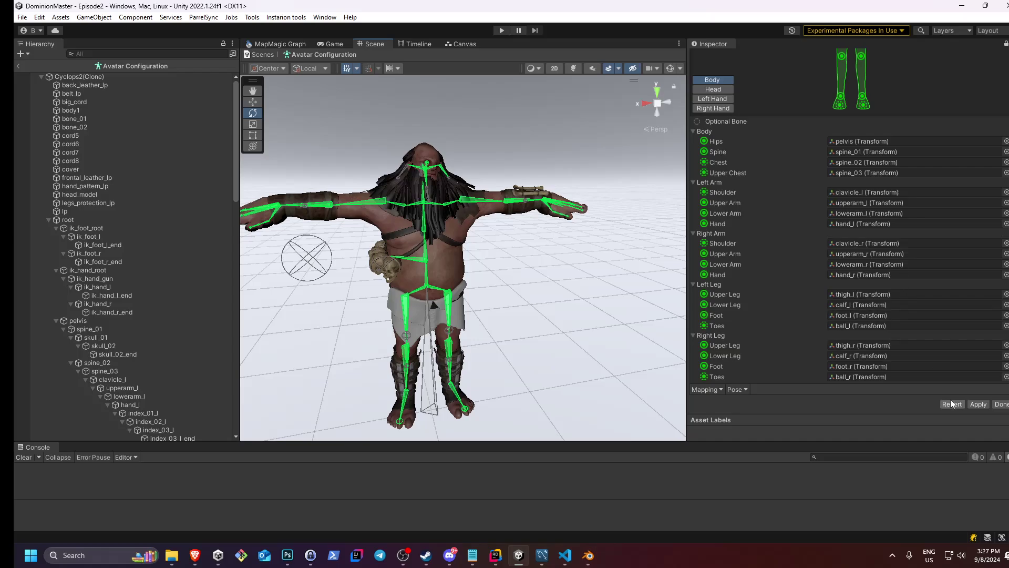
click(978, 403)
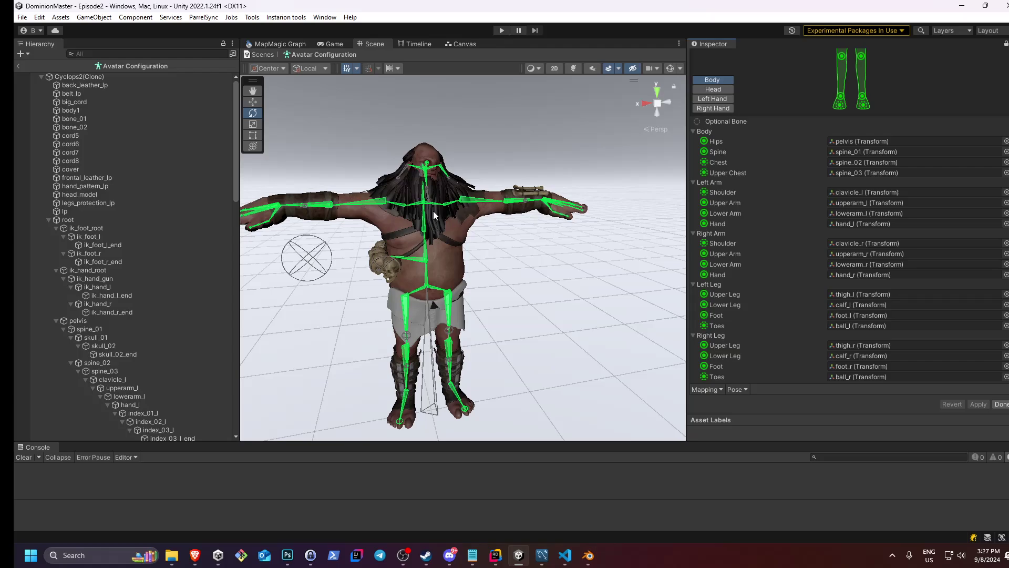
Assign the neck_01 bone to the empty Neck slot in the avatar's head mapping
scroll(504, 305, down, 1)
middle_drag(504, 306, 594, 295)
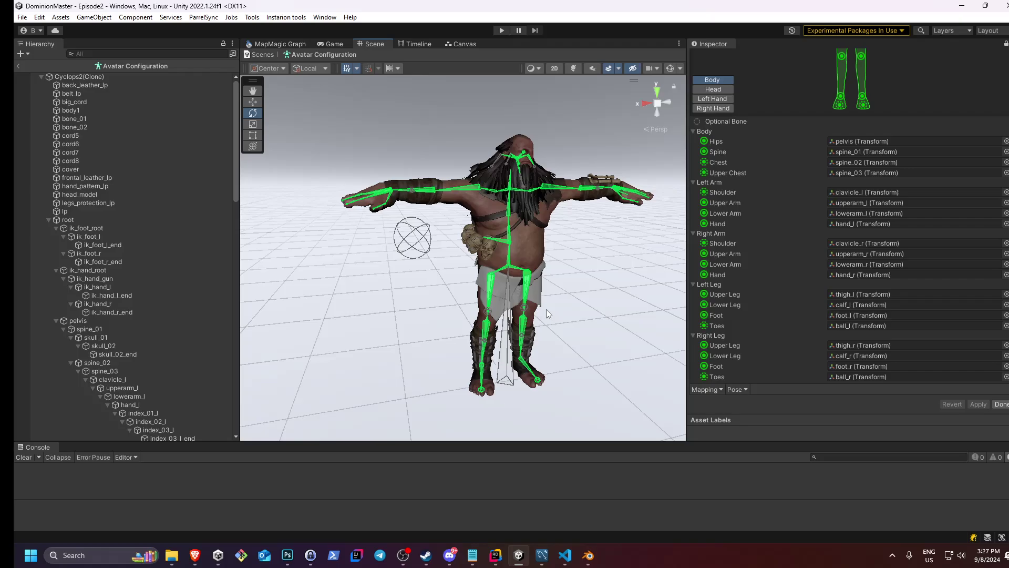
click(525, 311)
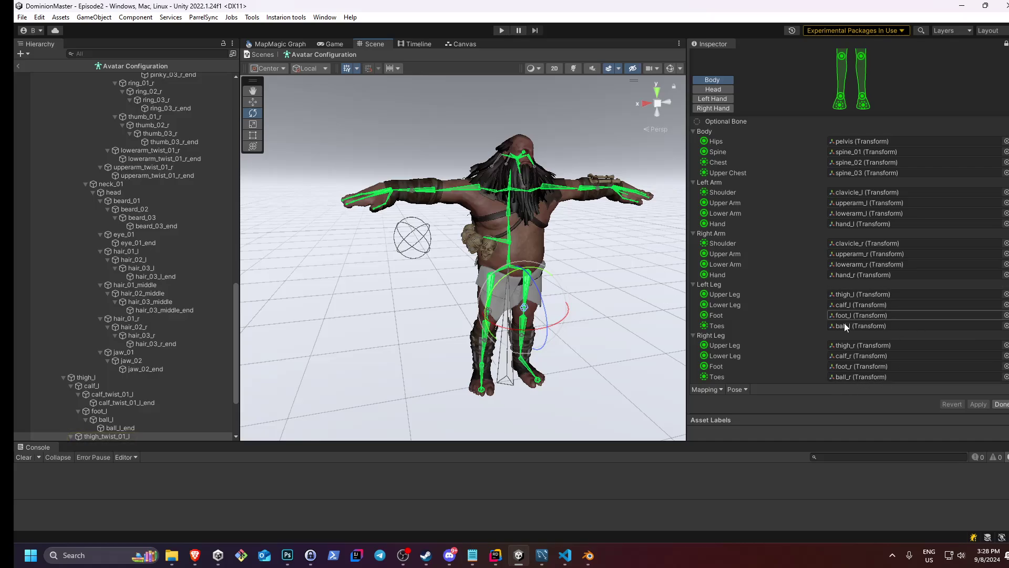
scroll(849, 316, up, 5)
click(720, 231)
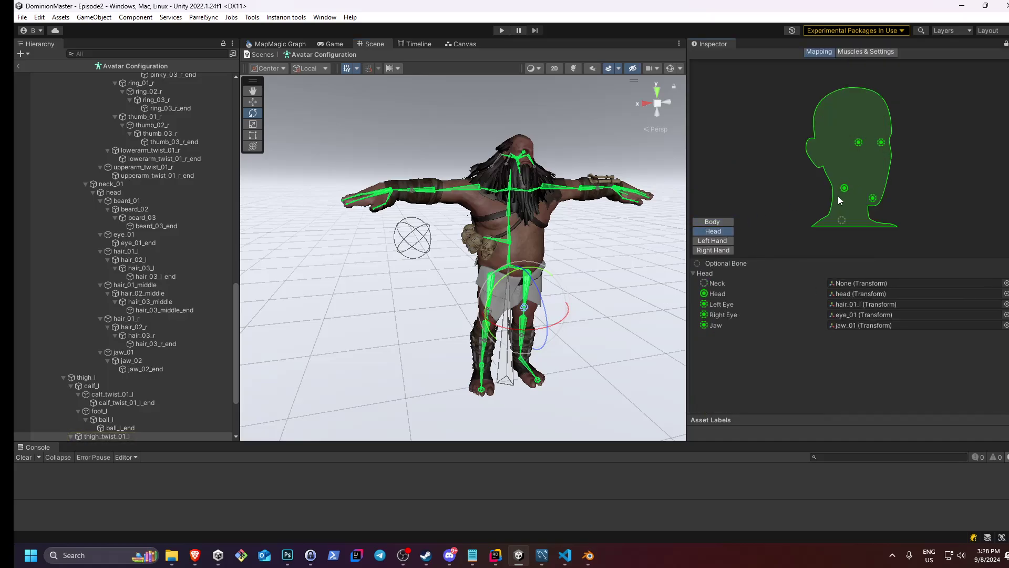
scroll(621, 259, up, 6)
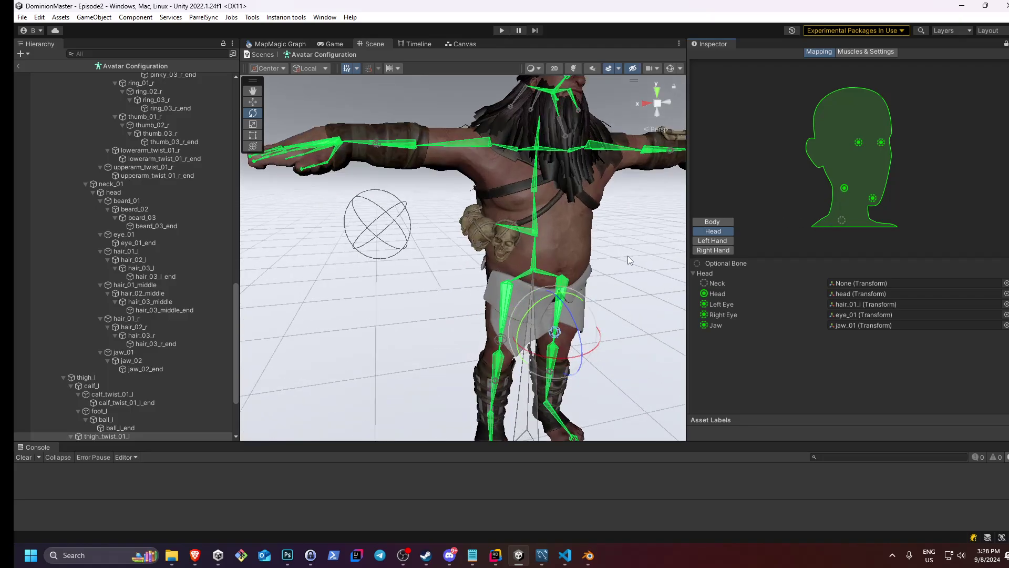
click(846, 290)
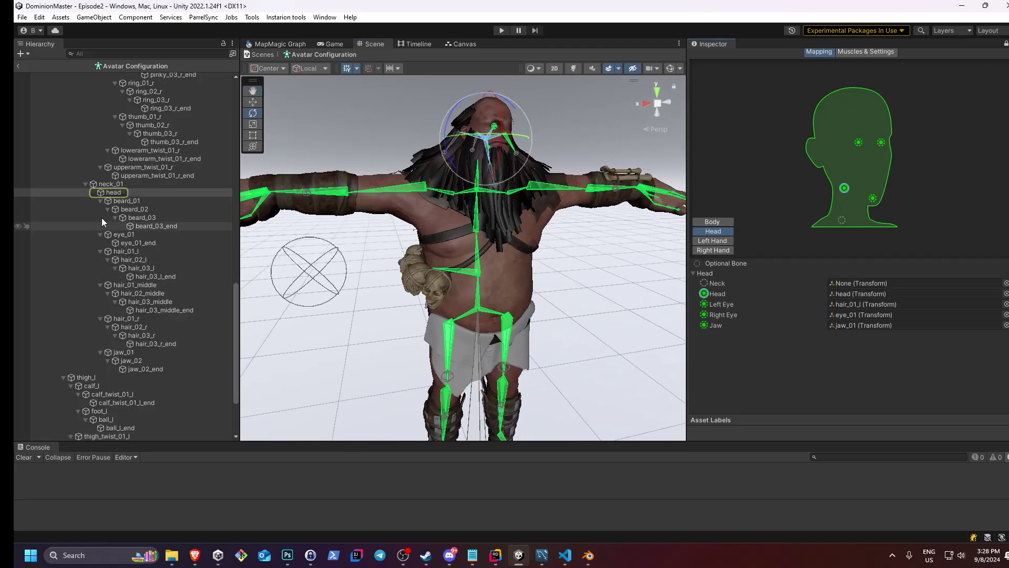
drag(812, 323, 850, 285)
Check the Upper Chest bone in the body mapping and collapse the clavicle_l and clavicle_r branches in the hierarchy
click(723, 222)
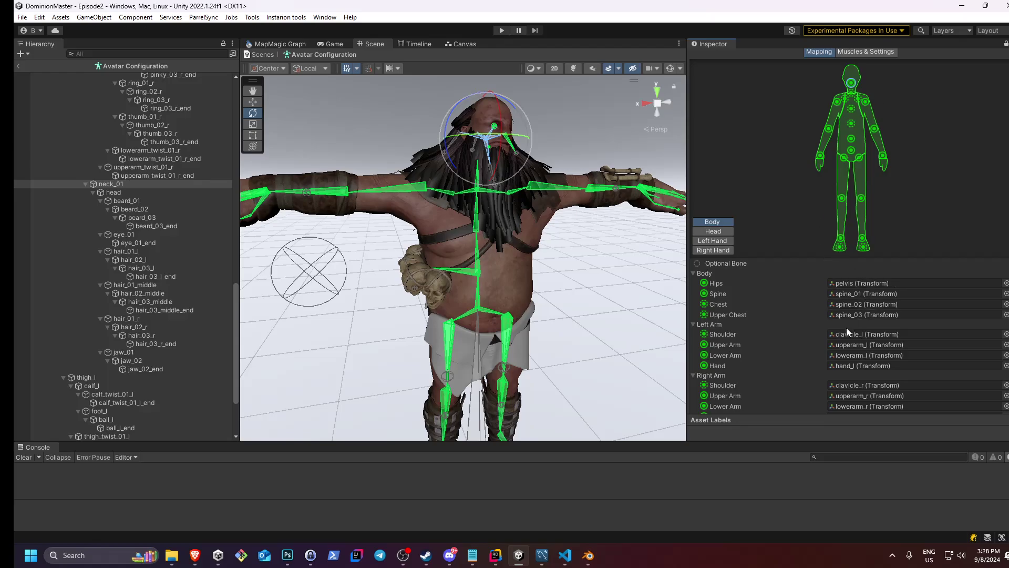
scroll(844, 331, down, 1)
click(871, 285)
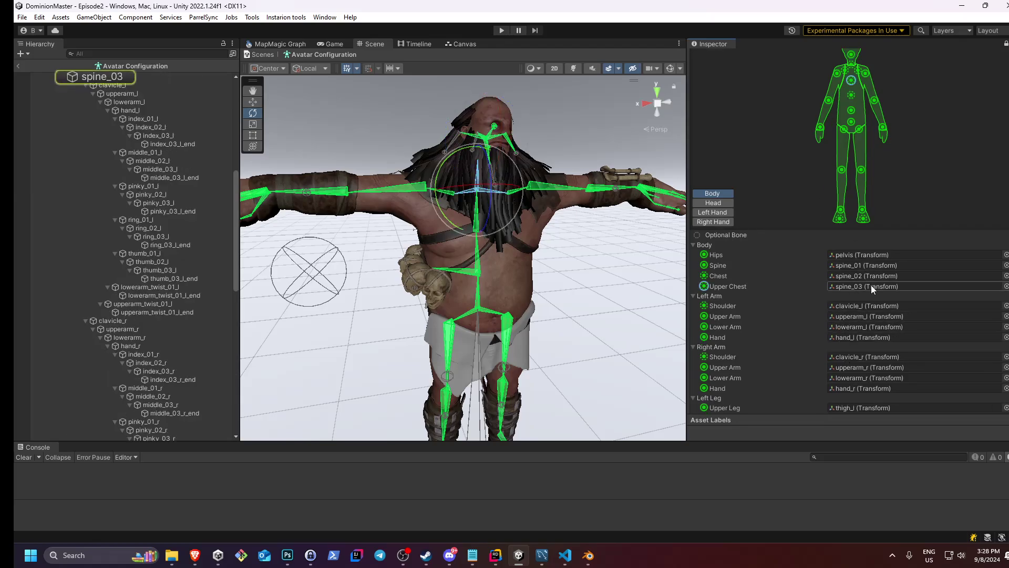
click(86, 85)
click(85, 94)
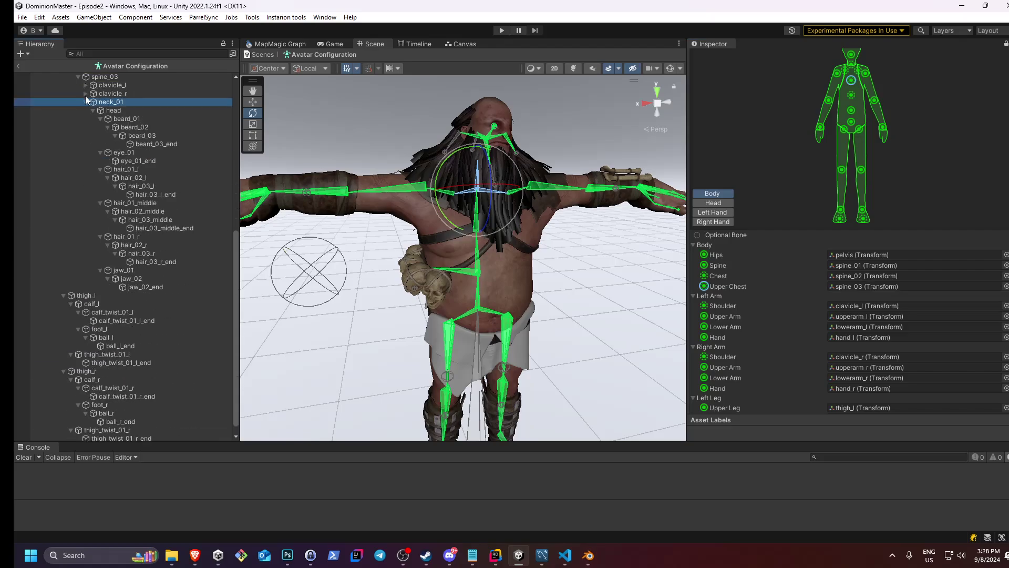
click(873, 286)
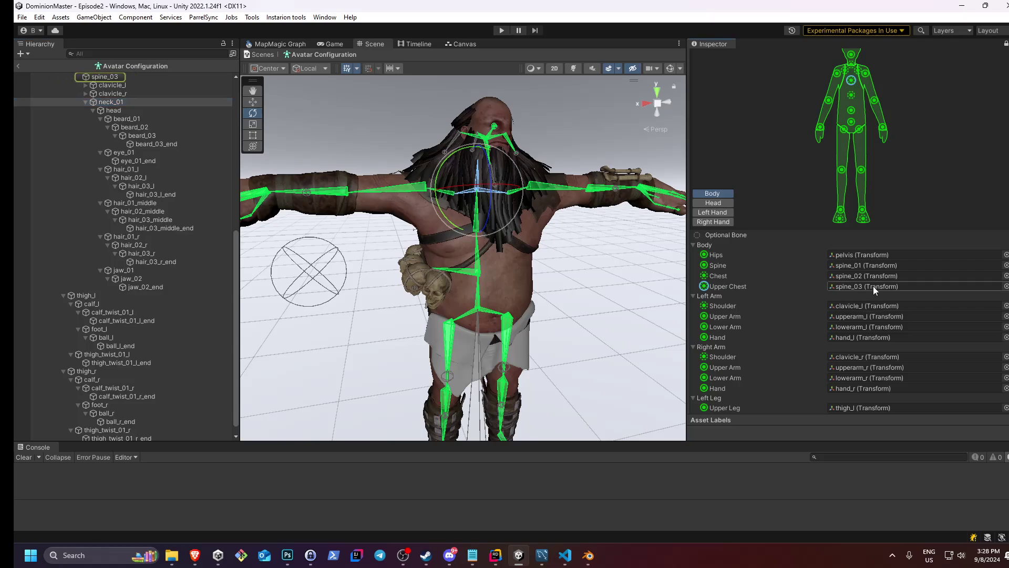
Check the Neck and Head bones in the head mapping and set the Left Eye slot to None
click(712, 203)
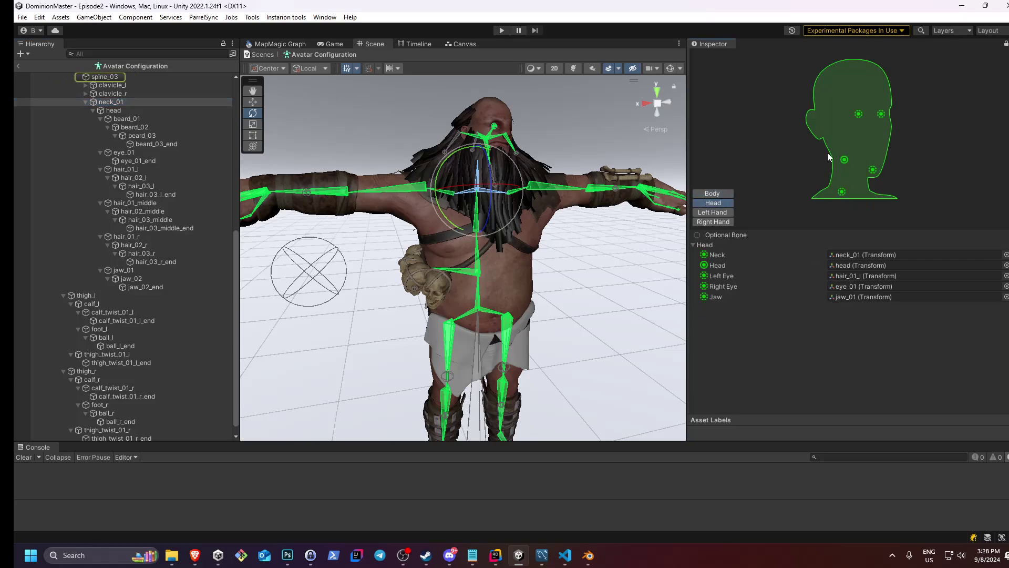
click(848, 255)
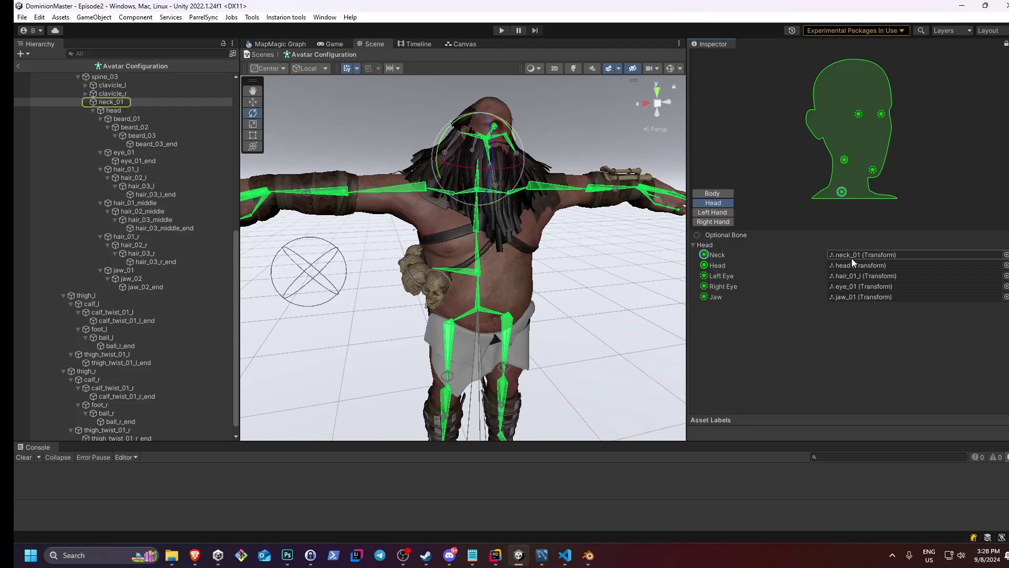
click(857, 264)
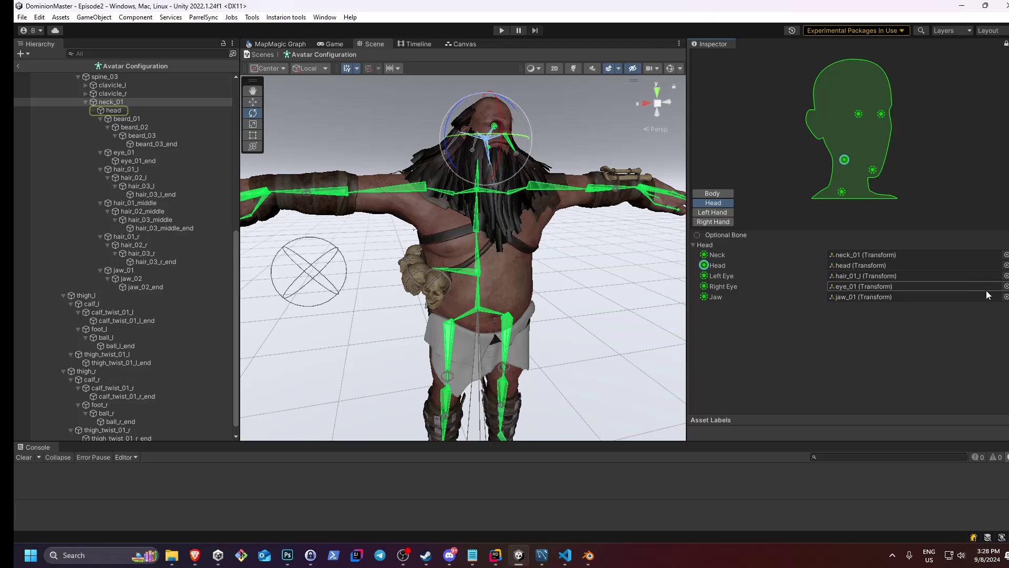
click(1005, 276)
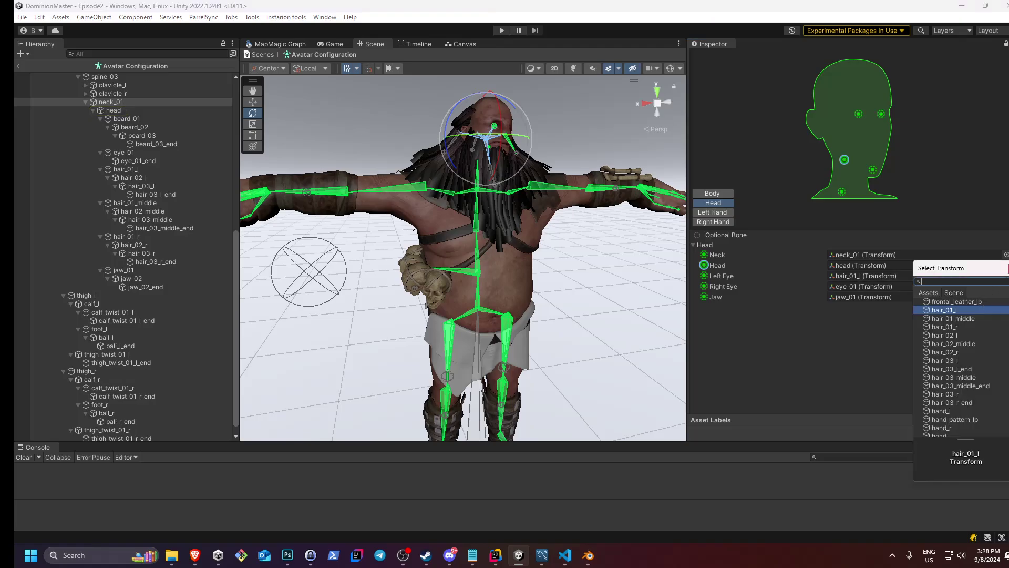
scroll(946, 341, up, 10)
click(939, 303)
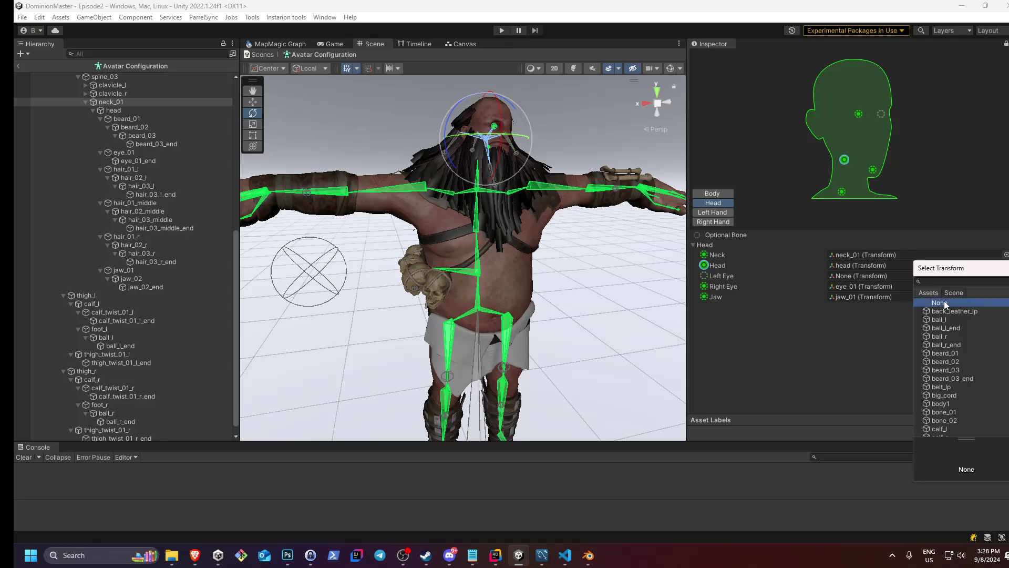
Check the bones mapped to Right Eye and Jaw, examining the jaw bone up close on the model
click(882, 286)
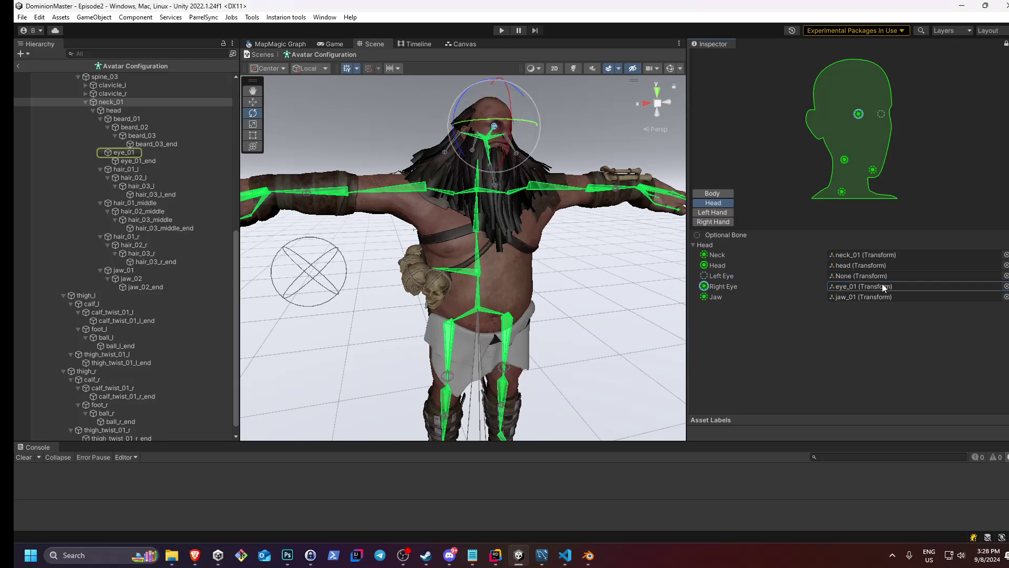
click(882, 297)
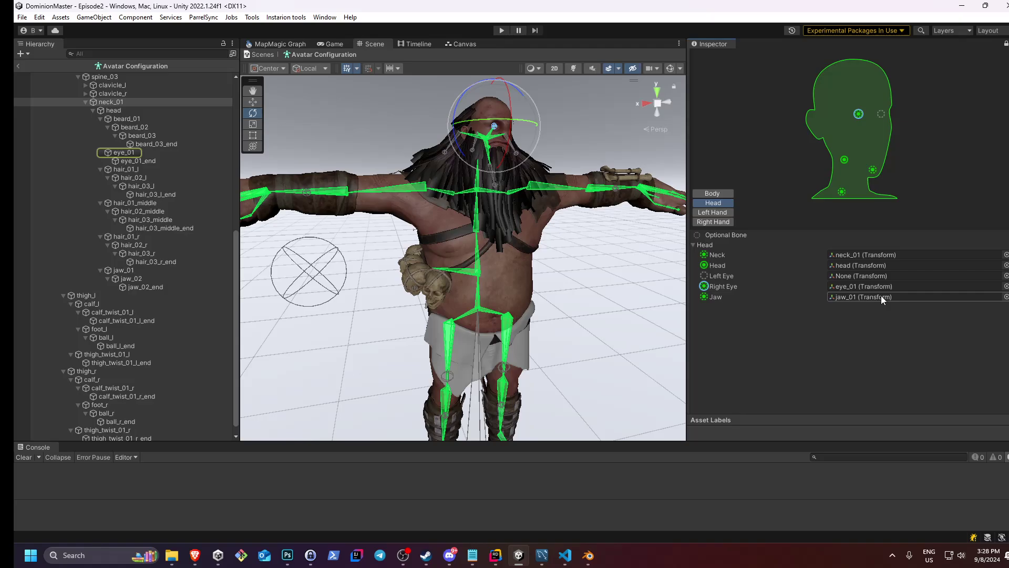
key(f)
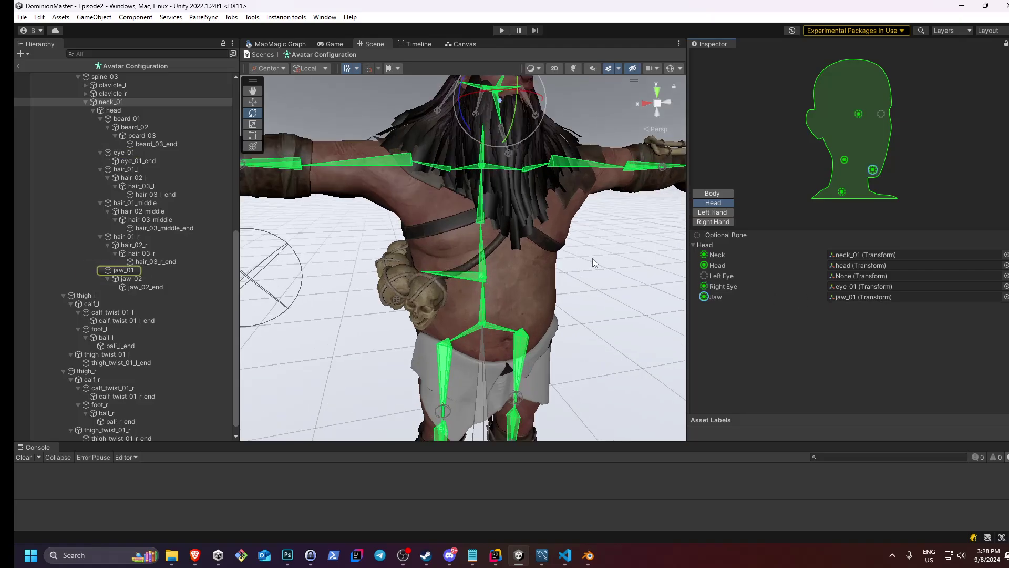
mouse_move(513, 235)
mouse_down()
mouse_move(510, 248)
mouse_move(509, 238)
mouse_up()
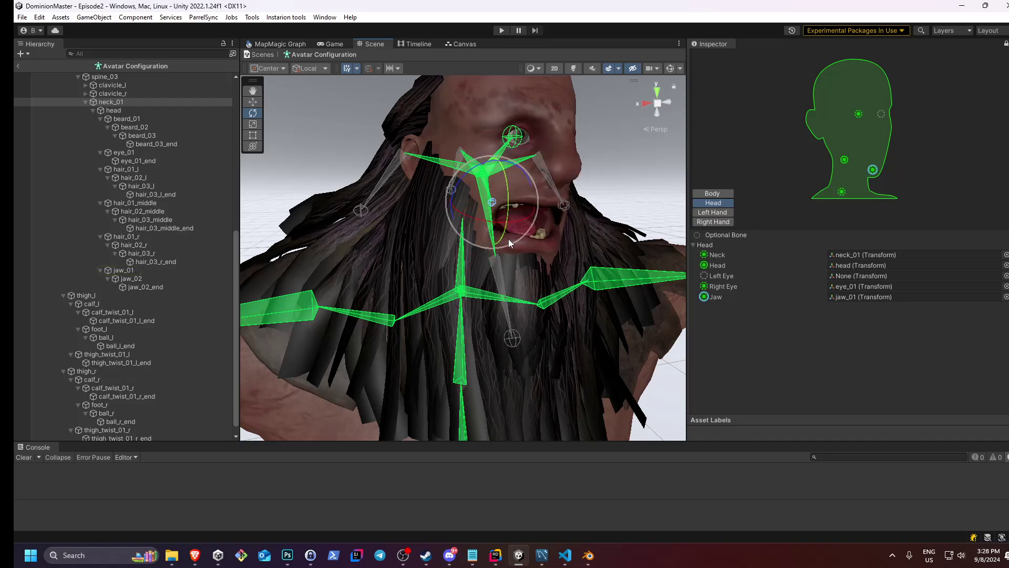
scroll(509, 239, down, 10)
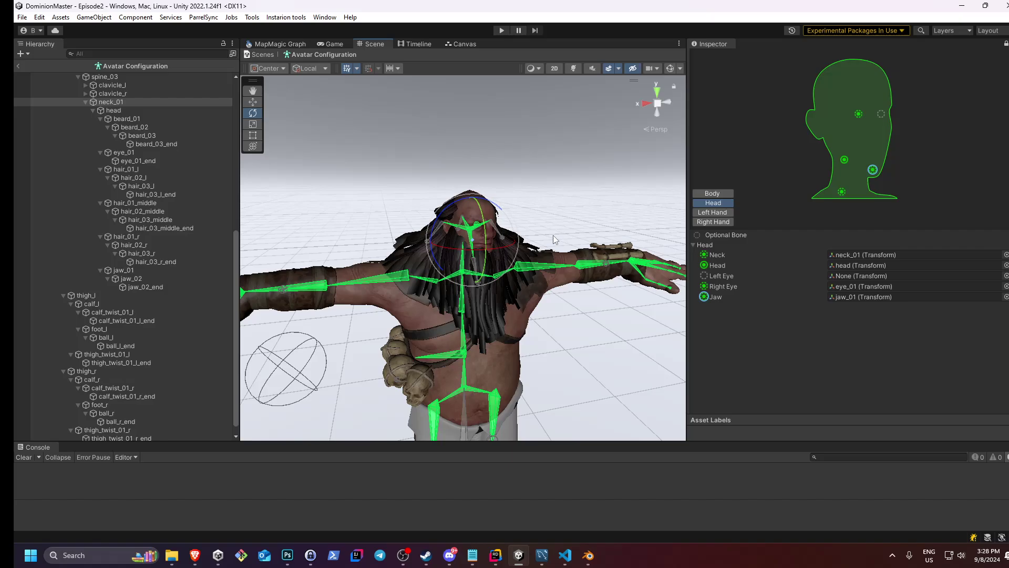
scroll(519, 324, up, 8)
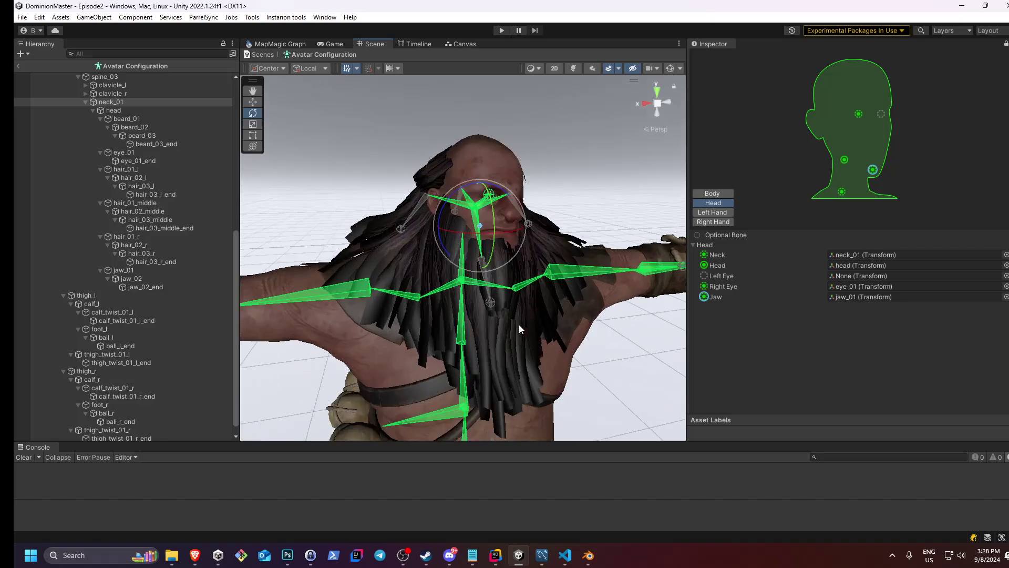
Examine the mapped skeleton on the cyclops around the face and beard and across the whole body
scroll(519, 325, up, 4)
scroll(518, 325, down, 8)
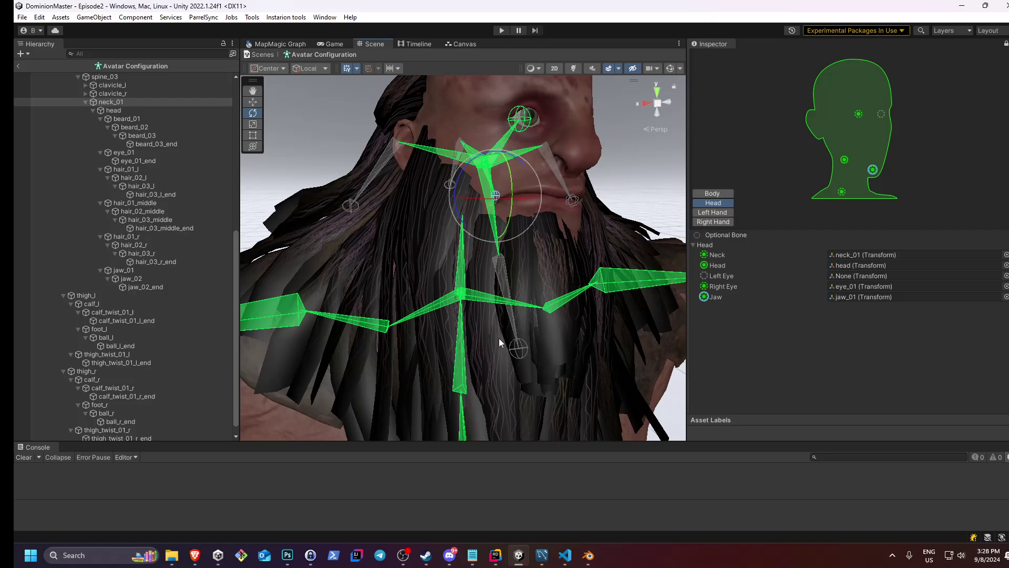
mouse_move(487, 343)
middle_down()
mouse_move(466, 322)
mouse_move(492, 329)
middle_up()
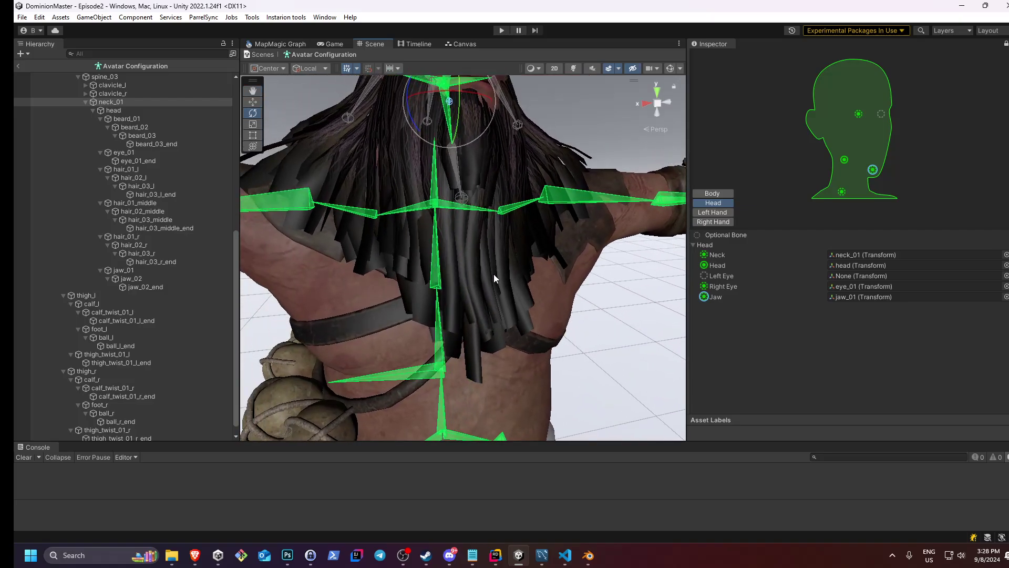
scroll(582, 284, down, 10)
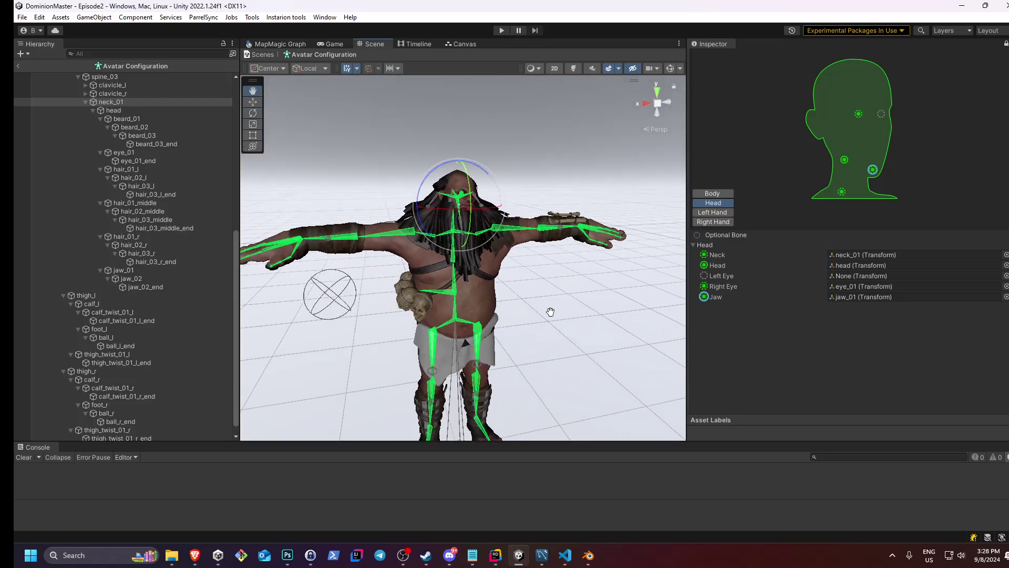
middle_drag(582, 284, 576, 250)
scroll(576, 251, up, 15)
scroll(571, 279, down, 5)
scroll(573, 295, down, 6)
middle_drag(586, 127, 532, 327)
scroll(532, 327, down, 2)
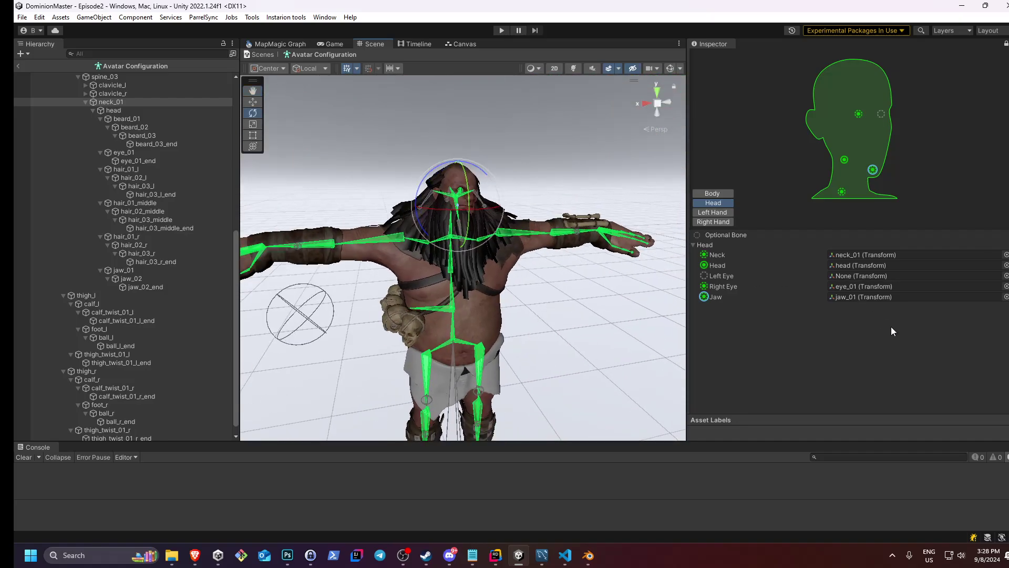
Apply the avatar bone mapping after checking the body slots, and delete the old Cyclops.fbx asset from BaseMesh
click(713, 193)
scroll(957, 380, down, 3)
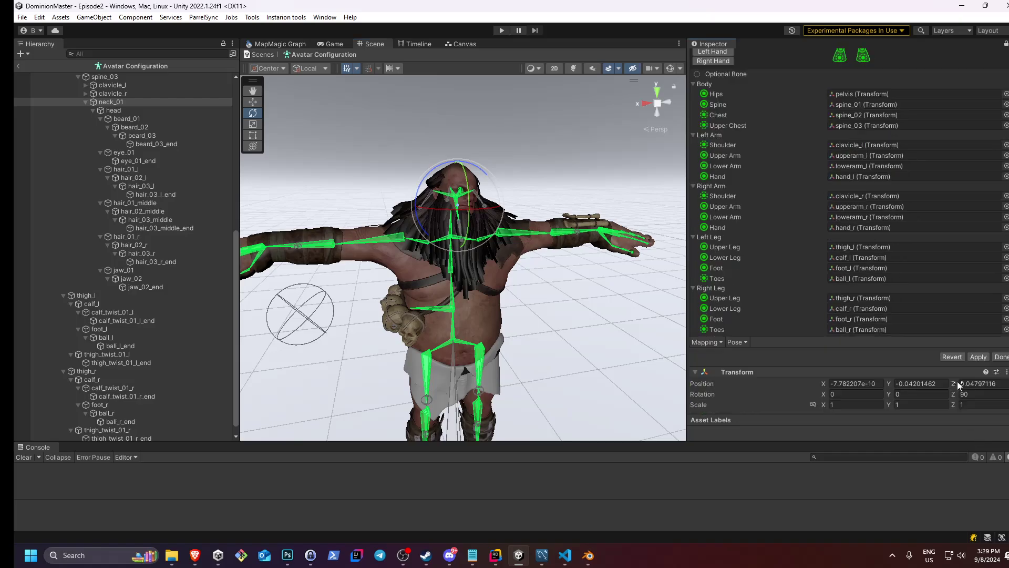
click(977, 356)
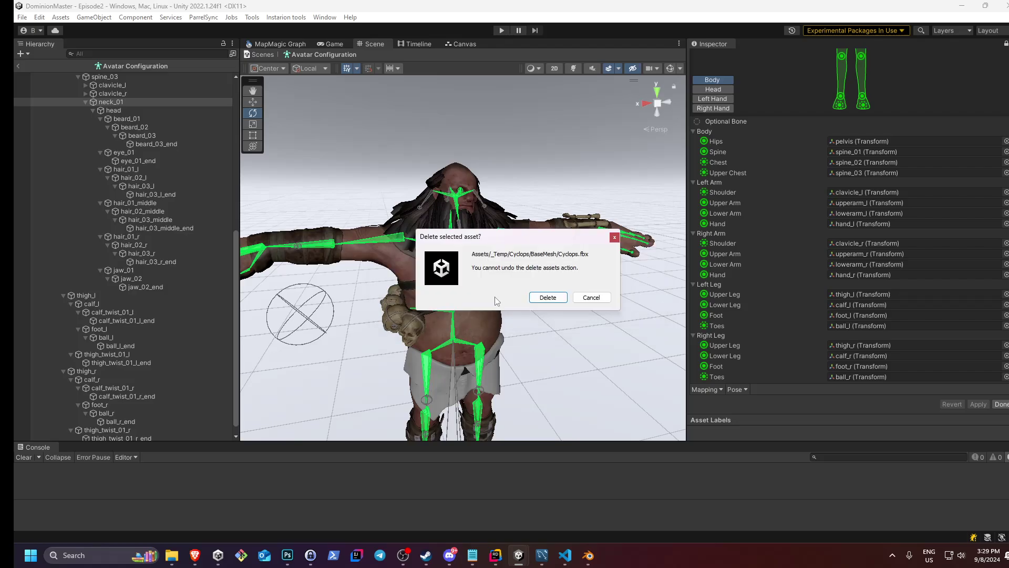
click(547, 297)
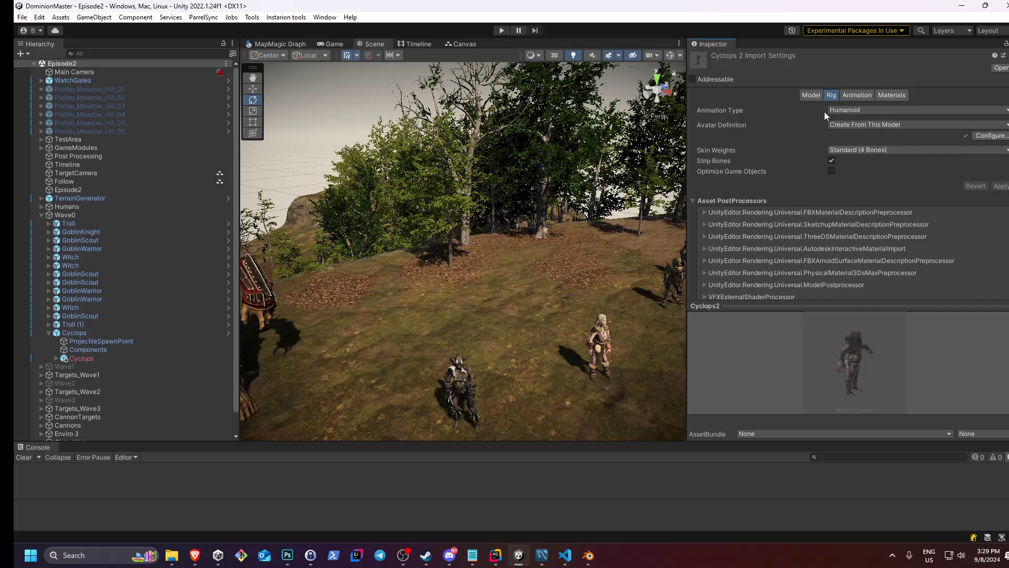
Try to remap M_Body to its embedded material in the Cyclops2 import settings, and open and cancel material extraction
click(892, 95)
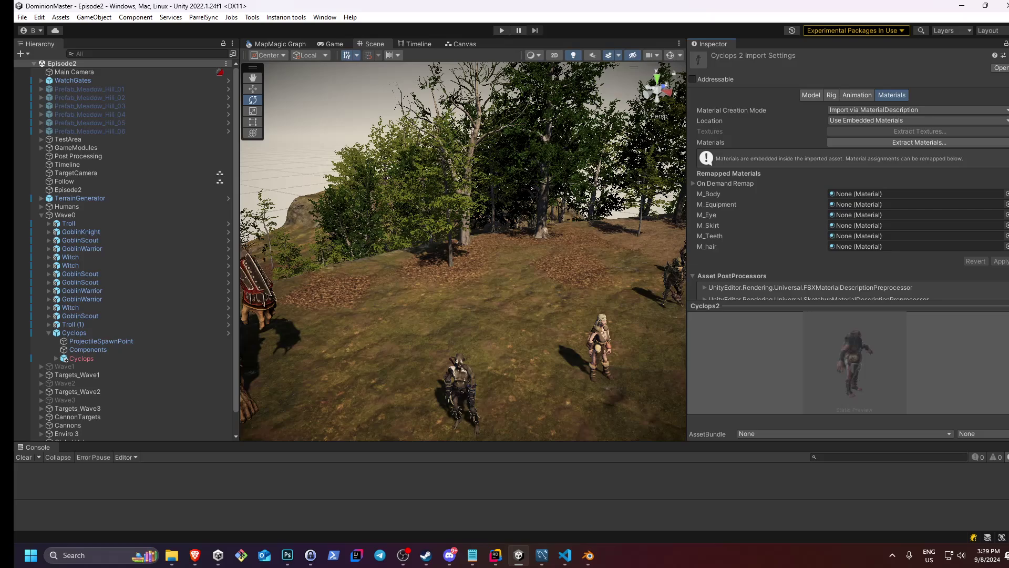
drag(1008, 295, 859, 111)
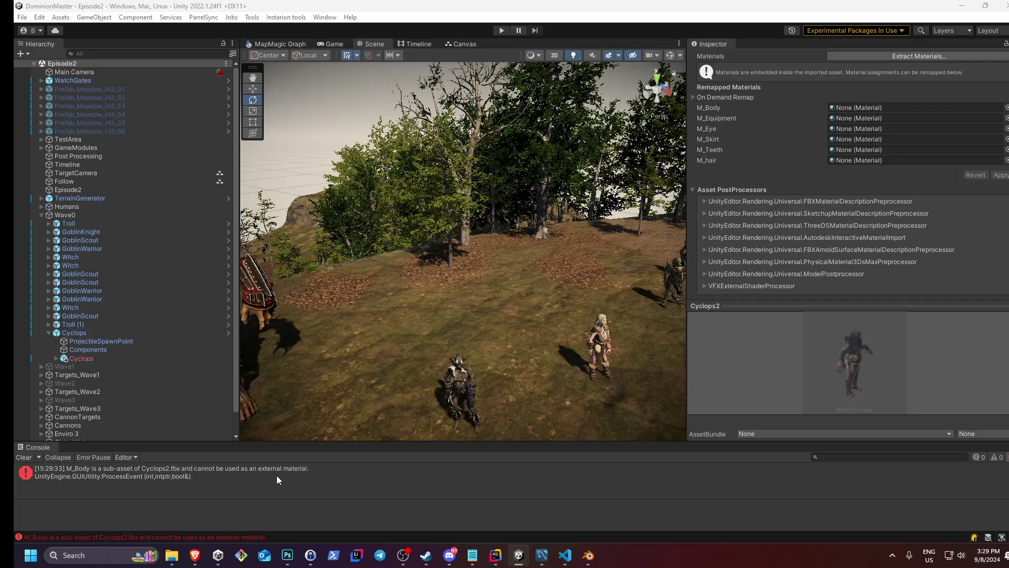
scroll(825, 235, up, 3)
click(900, 141)
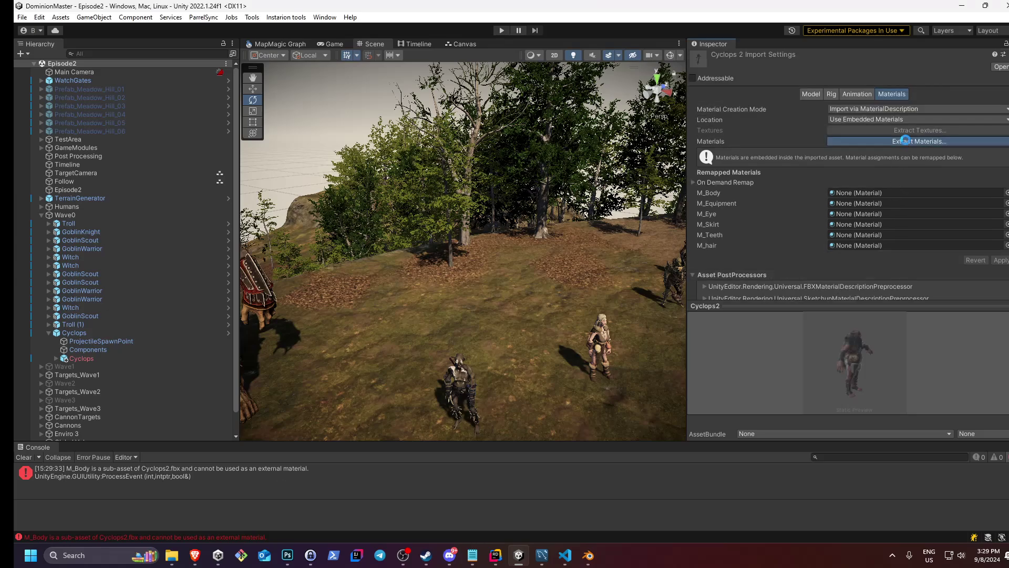
click(482, 289)
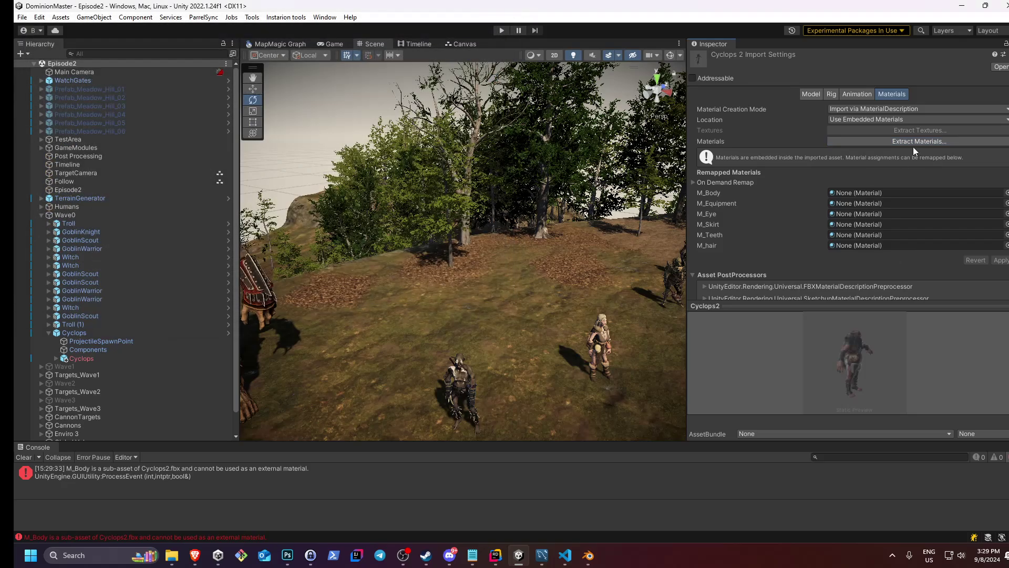
Check the available options for the Material Creation Mode and material Location of Cyclops2
click(935, 111)
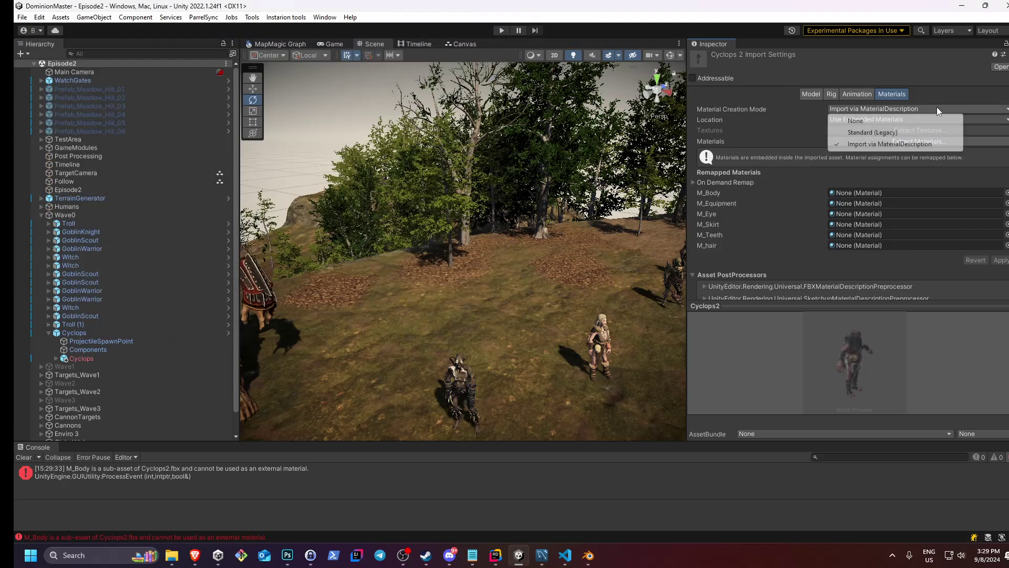
click(940, 148)
click(927, 121)
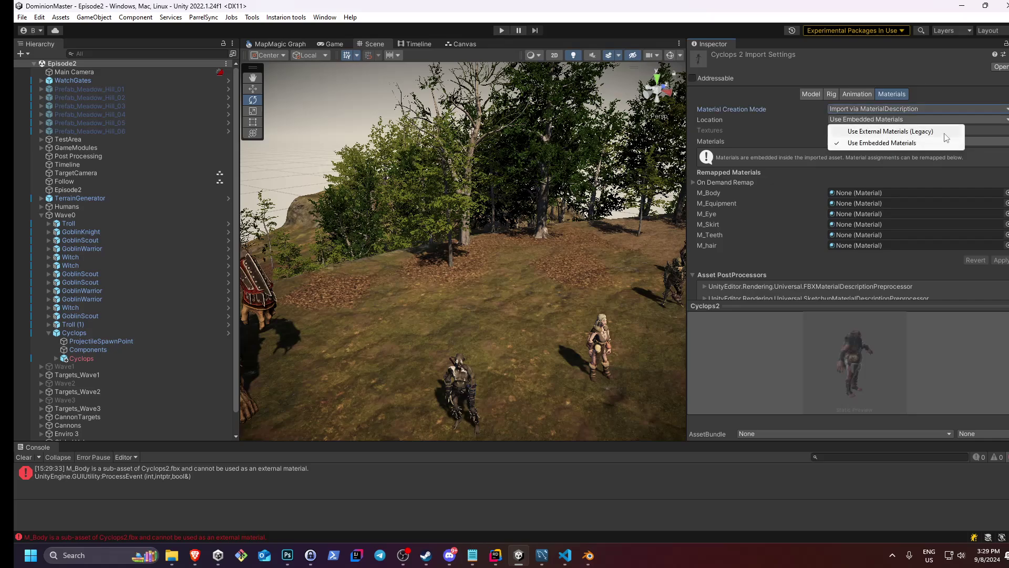
click(943, 148)
Set the Material Creation Mode to Standard (Legacy) and extract the Cyclops2 materials into the BaseMesh folder
click(934, 110)
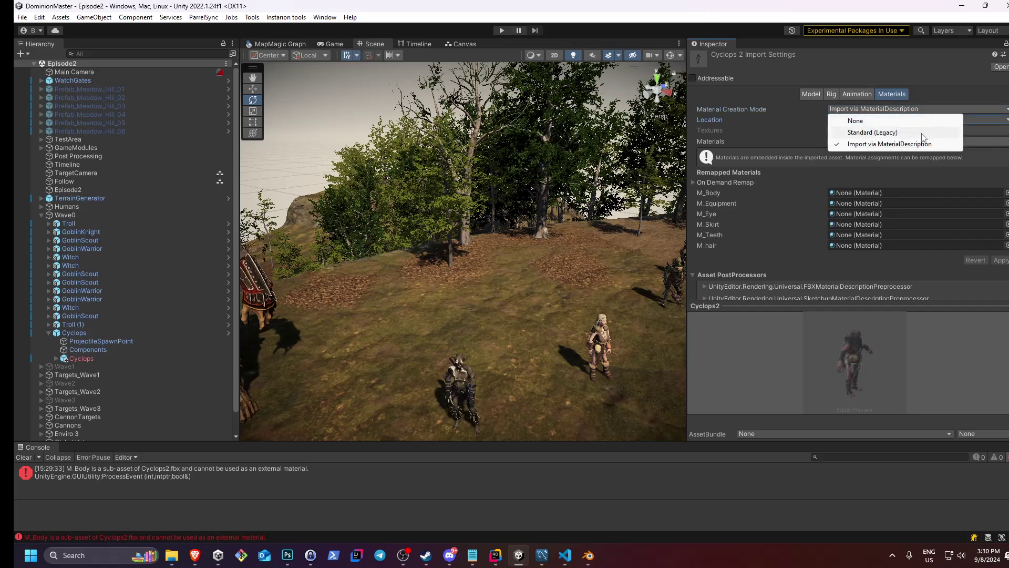
click(923, 133)
click(910, 153)
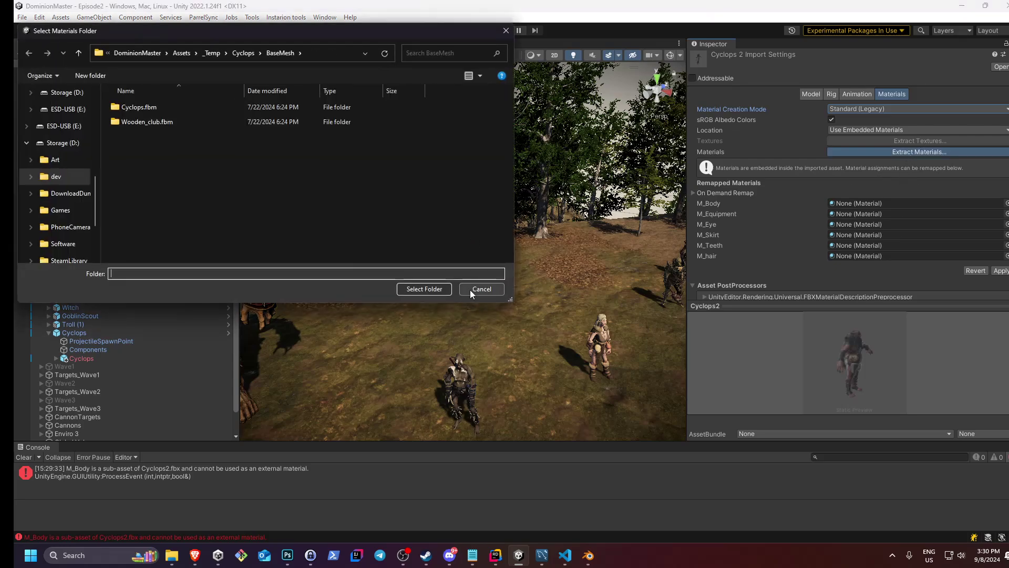
double_click(182, 110)
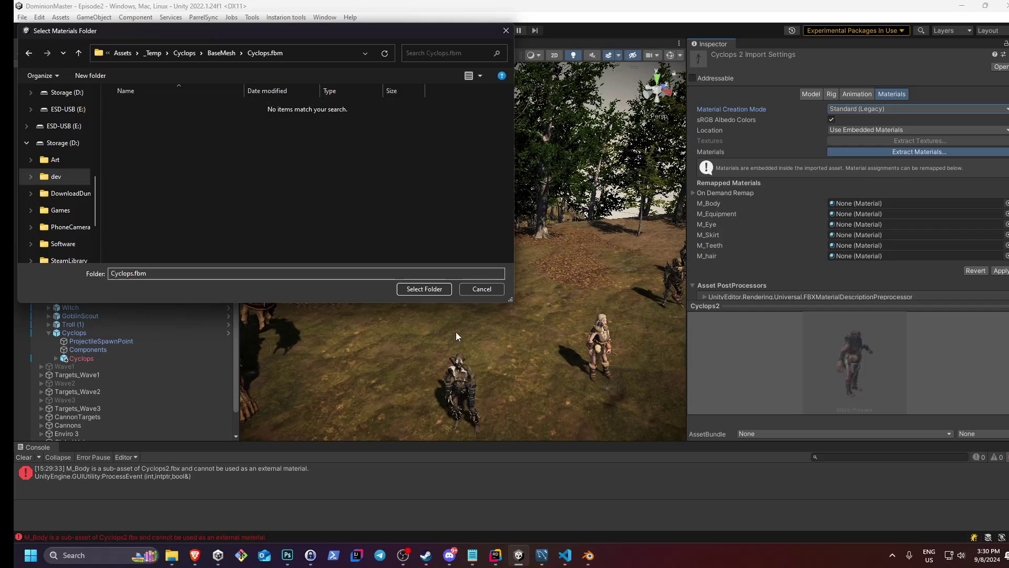
click(221, 53)
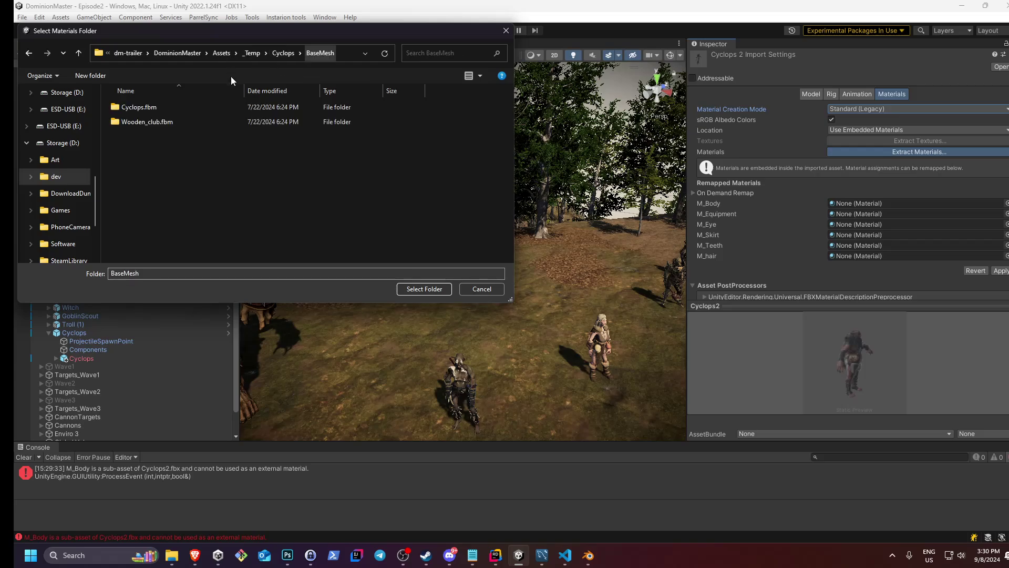
click(423, 289)
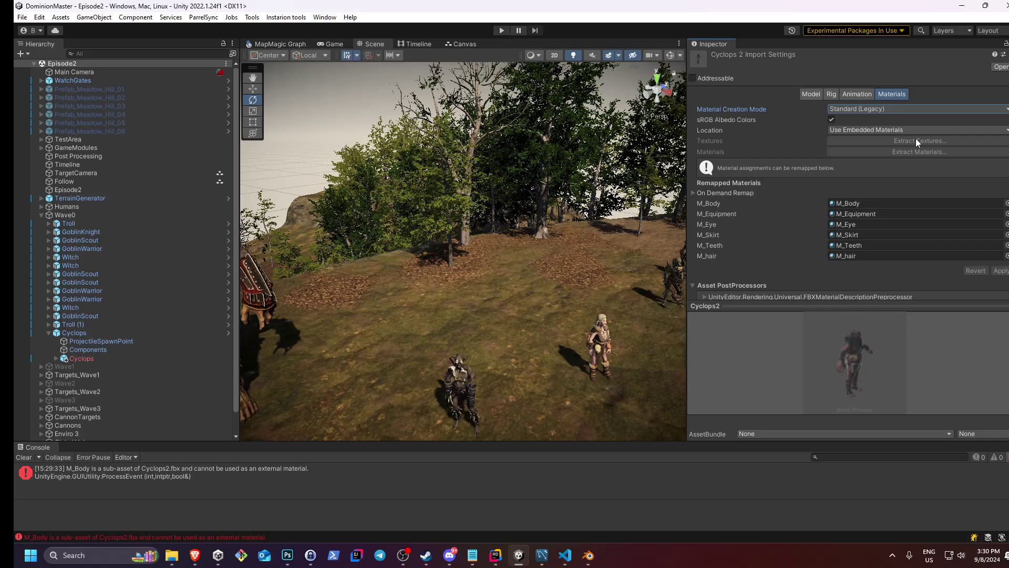
Inspect the surface inputs of the extracted M_Body material
scroll(917, 142, down, 4)
click(853, 109)
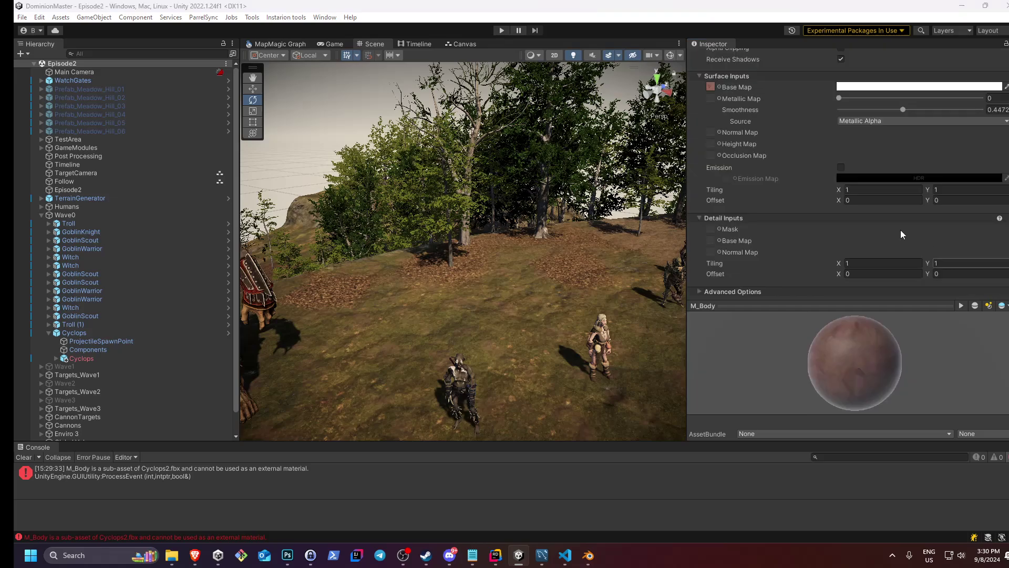
Replace the missing Cyclops model inside the Cyclops object of Wave0 with the Cyclops2 model
right_drag(498, 265, 517, 283)
click(87, 360)
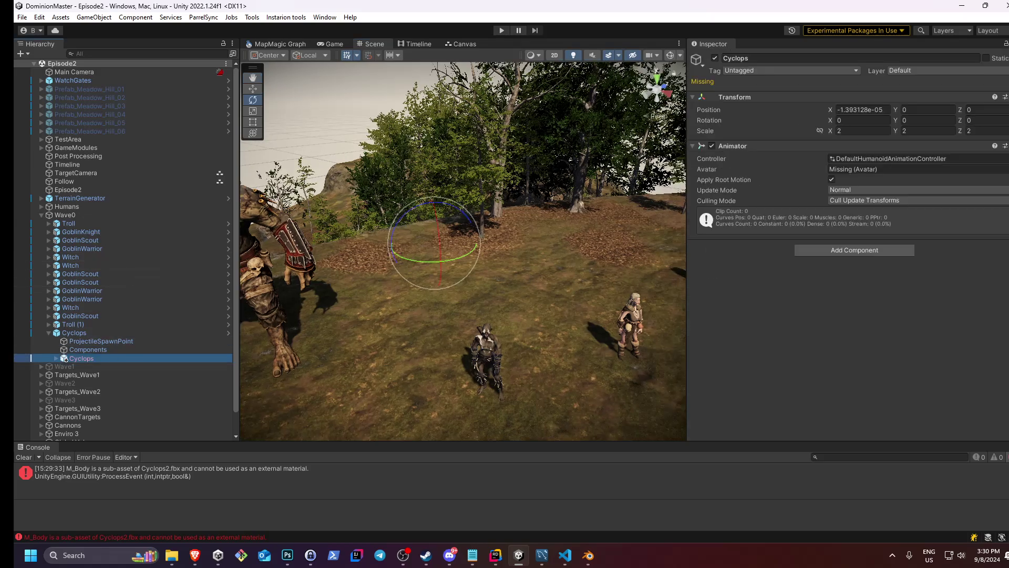
key(Delete)
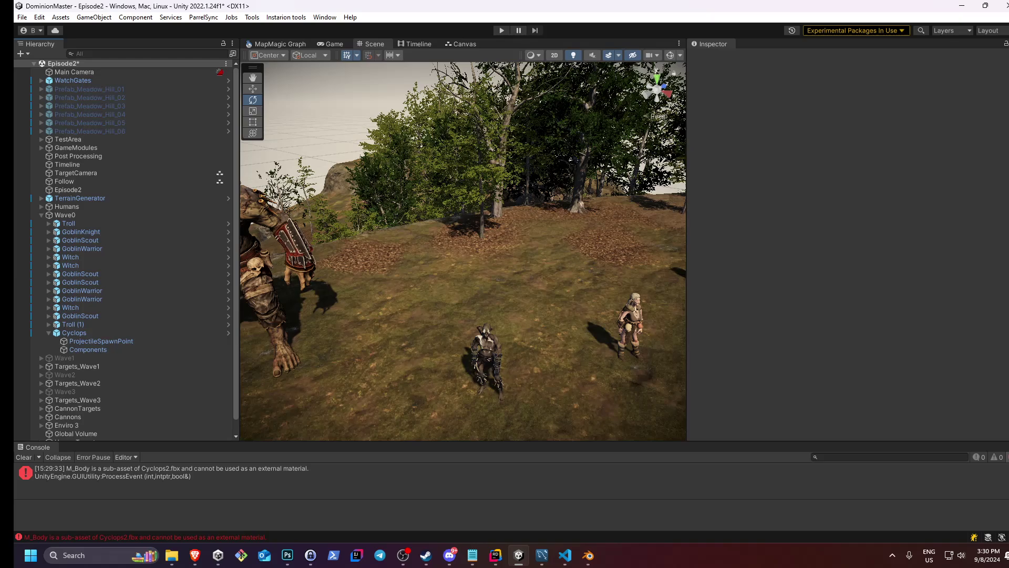
key(ctrl+z)
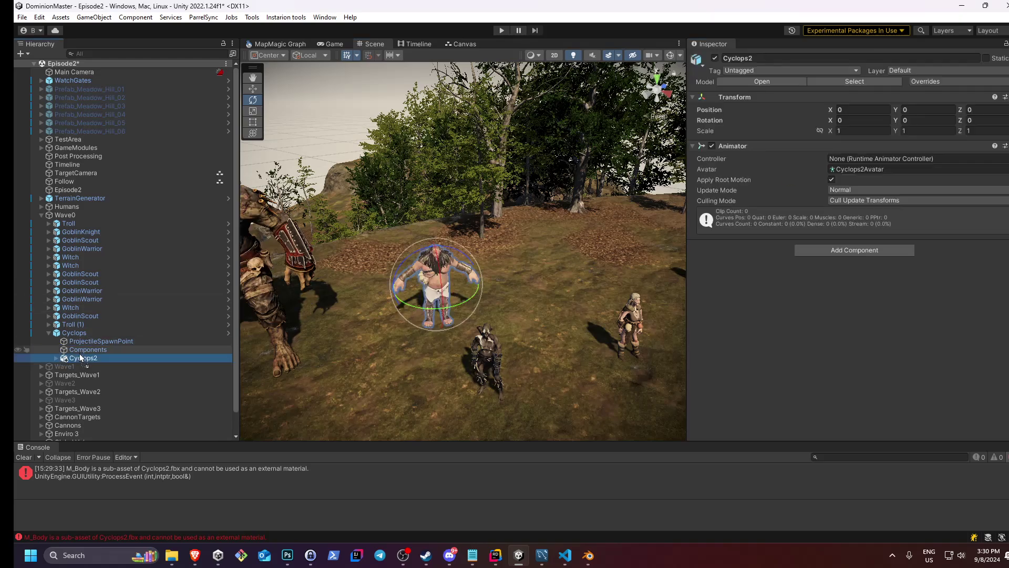
key(f)
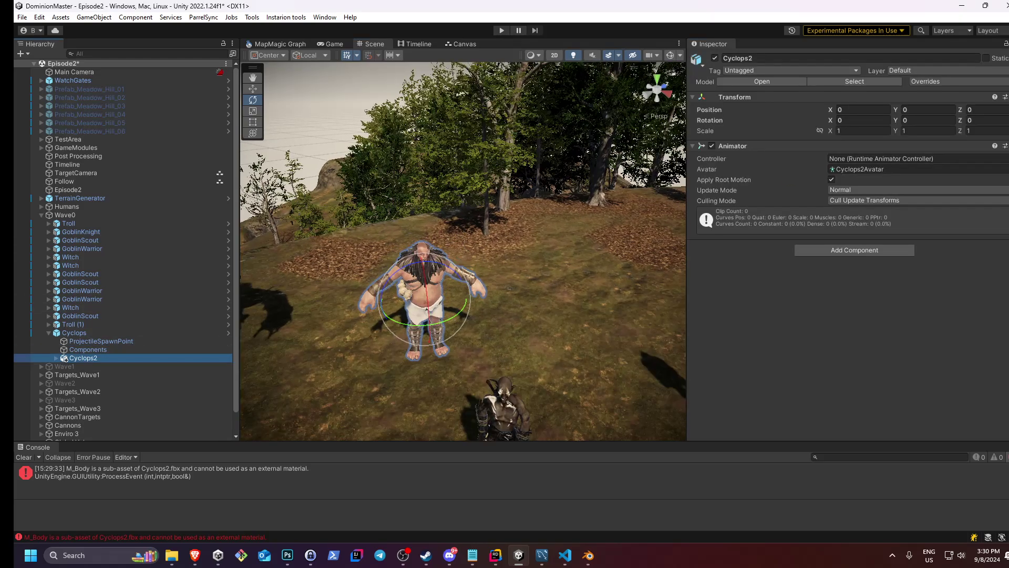
Increase the Scale Factor in the Cyclops2 model import settings and apply the change
click(855, 81)
click(812, 96)
click(854, 117)
scroll(919, 194, down, 5)
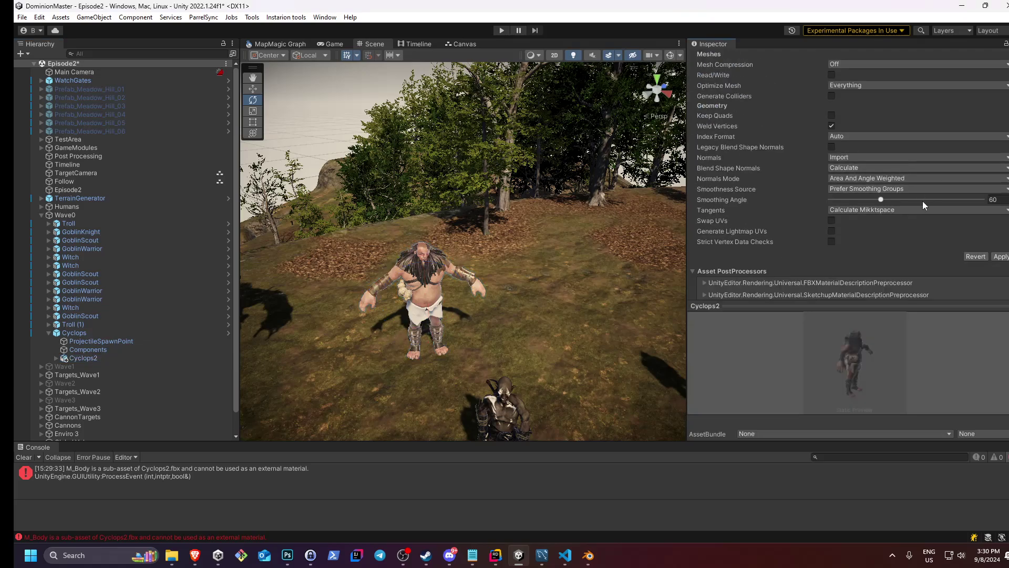
click(1000, 256)
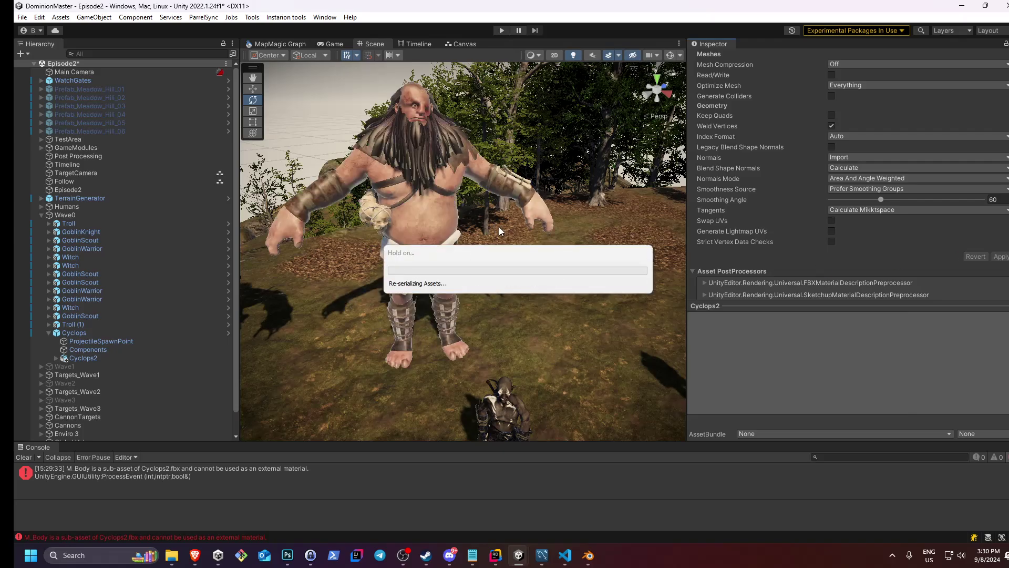
Examine the enlarged cyclops in the scene from several angles and distances, including its head and beard
right_drag(485, 253, 497, 239)
middle_drag(497, 239, 481, 215)
scroll(481, 215, up, 4)
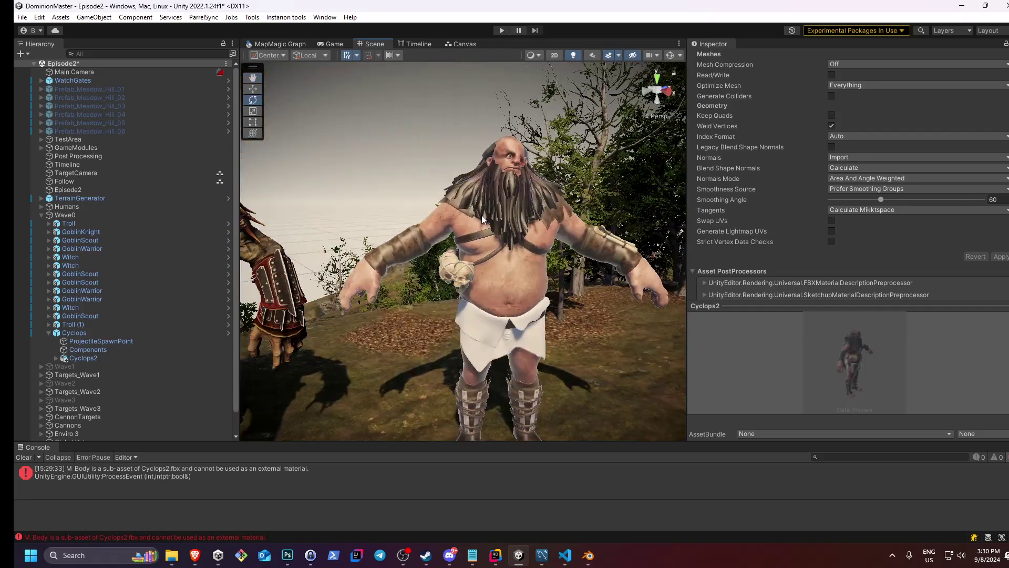
right_drag(481, 215, 502, 244)
scroll(503, 243, down, 3)
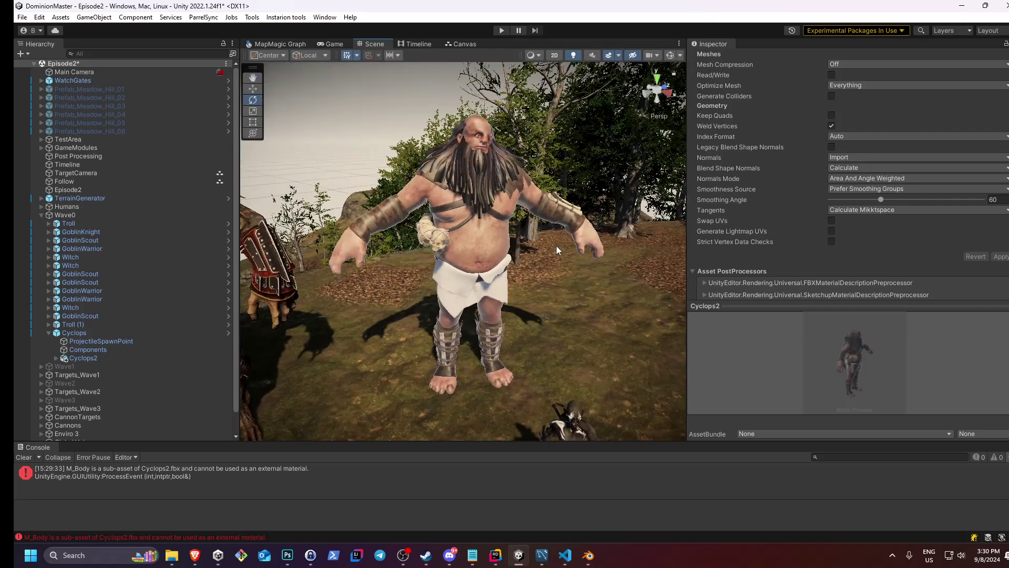
scroll(489, 194, up, 5)
mouse_move(489, 194)
middle_down()
mouse_move(500, 239)
mouse_move(491, 225)
mouse_move(502, 183)
middle_up()
scroll(500, 238, up, 4)
scroll(497, 222, down, 8)
Search the animator controllers for "defa" and assign a DefaultHumanoidAnimationController to the Animator of Cyclops2
click(83, 358)
click(1005, 158)
text(defa)
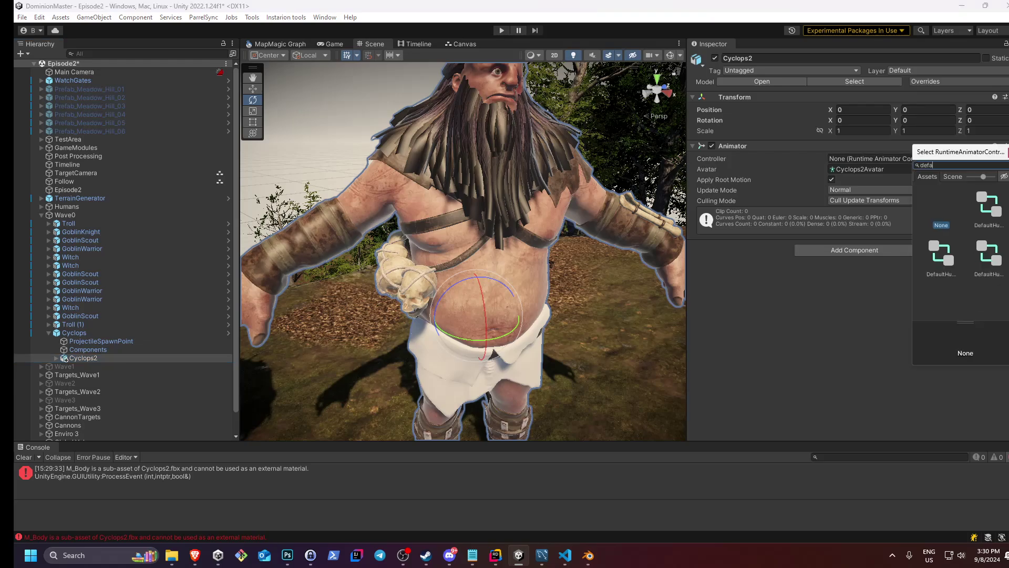
click(975, 223)
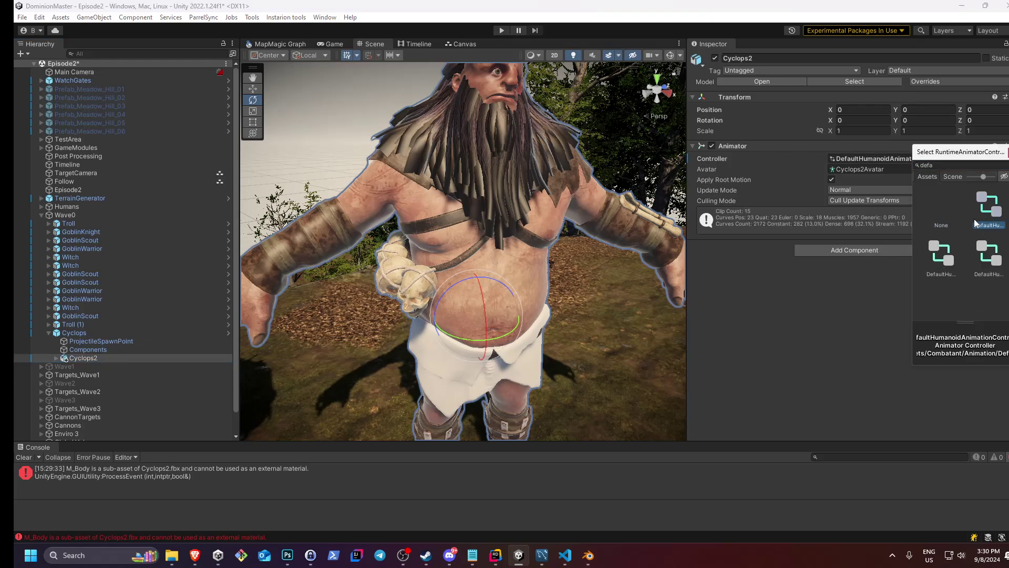
click(940, 257)
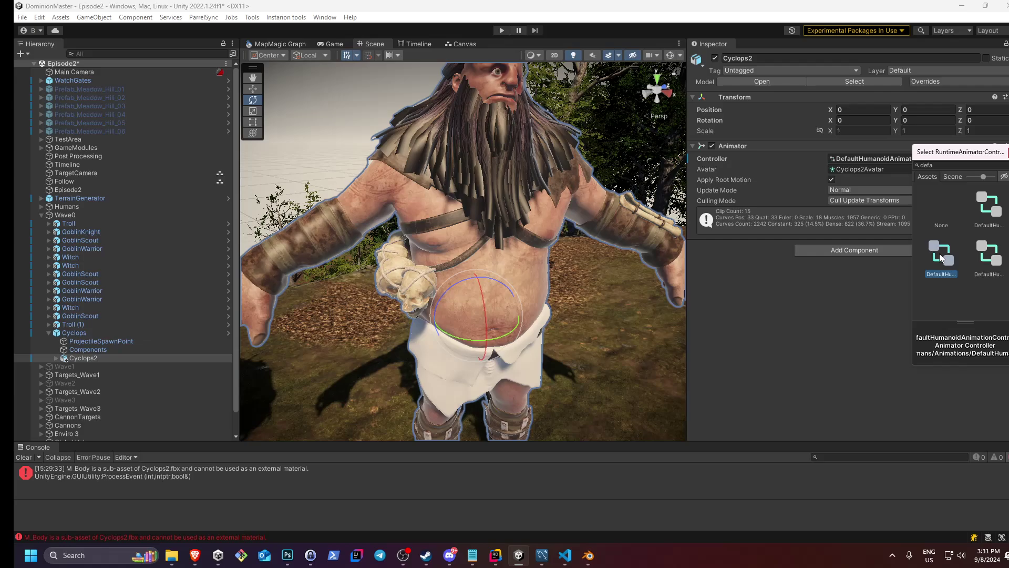
Compare the paths of the same-named controllers and choose DefaultHumanoidAnimationController from Assets/Resources/Creatures/Humans/Animations for Cyclops2
drag(929, 153, 403, 138)
drag(527, 195, 887, 197)
click(536, 197)
click(452, 194)
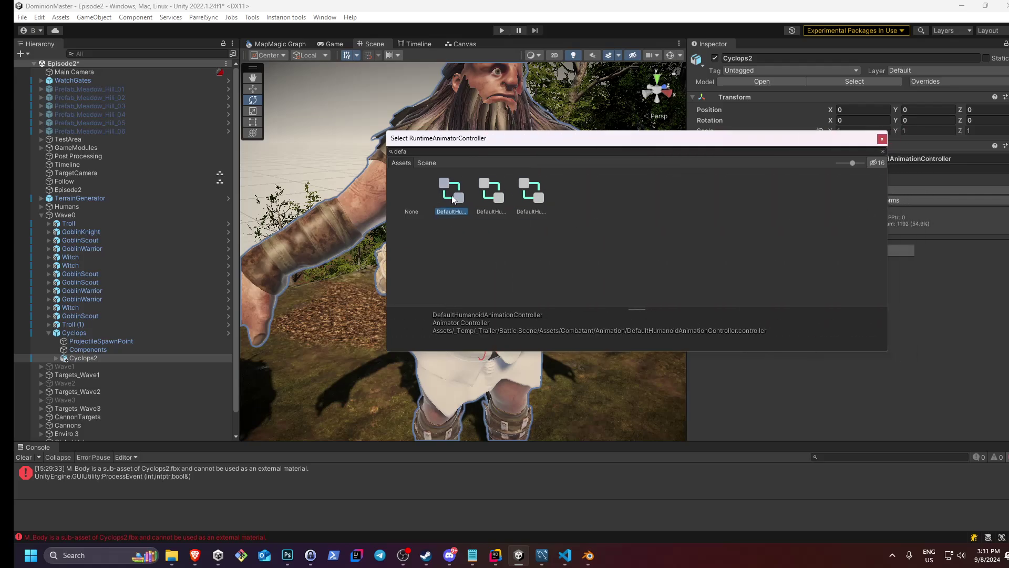
click(494, 199)
click(530, 199)
click(485, 200)
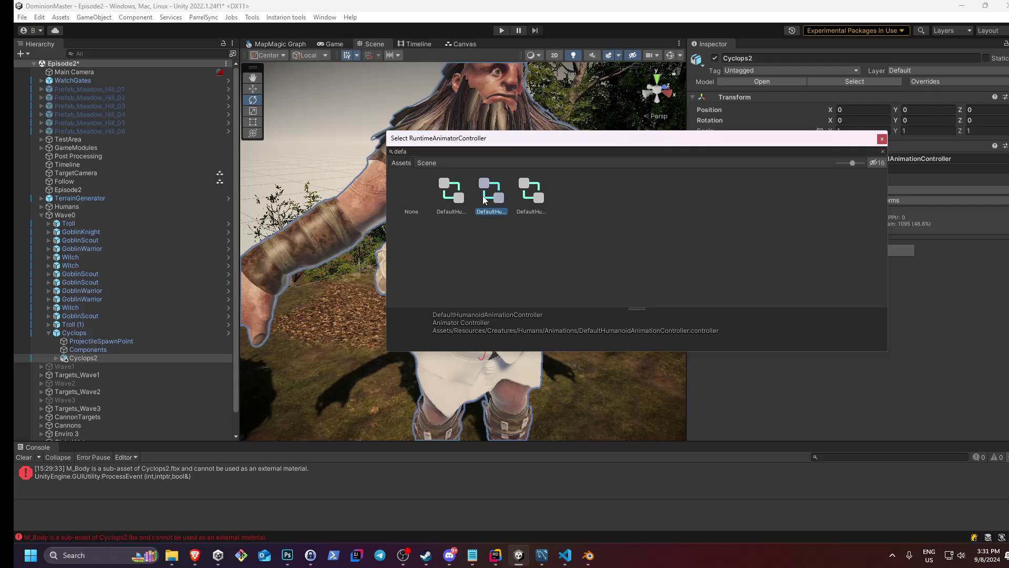
double_click(483, 195)
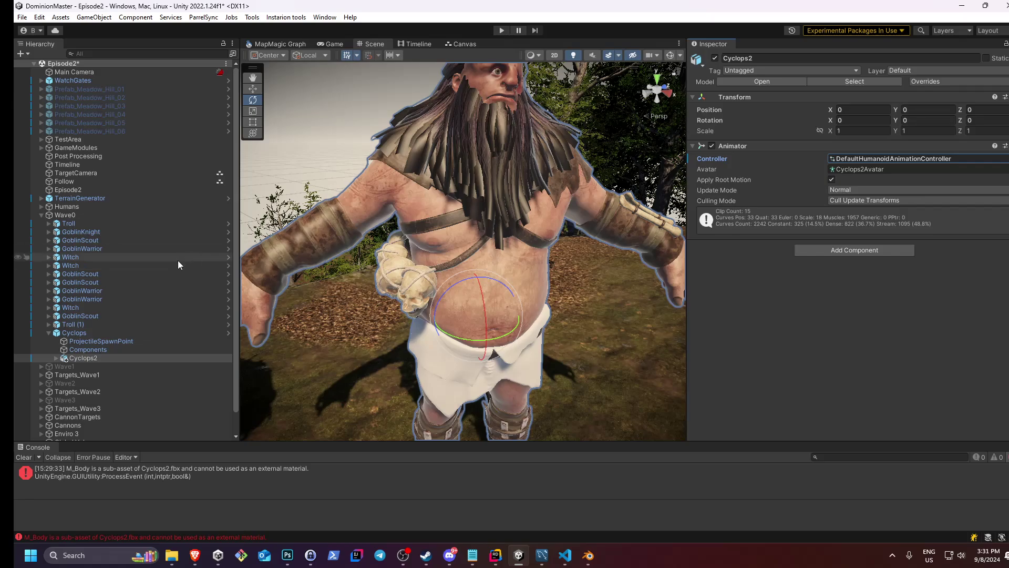
Expand the last Witch in Wave0 down to Witch_PBR and check its Animator settings for comparison
click(49, 307)
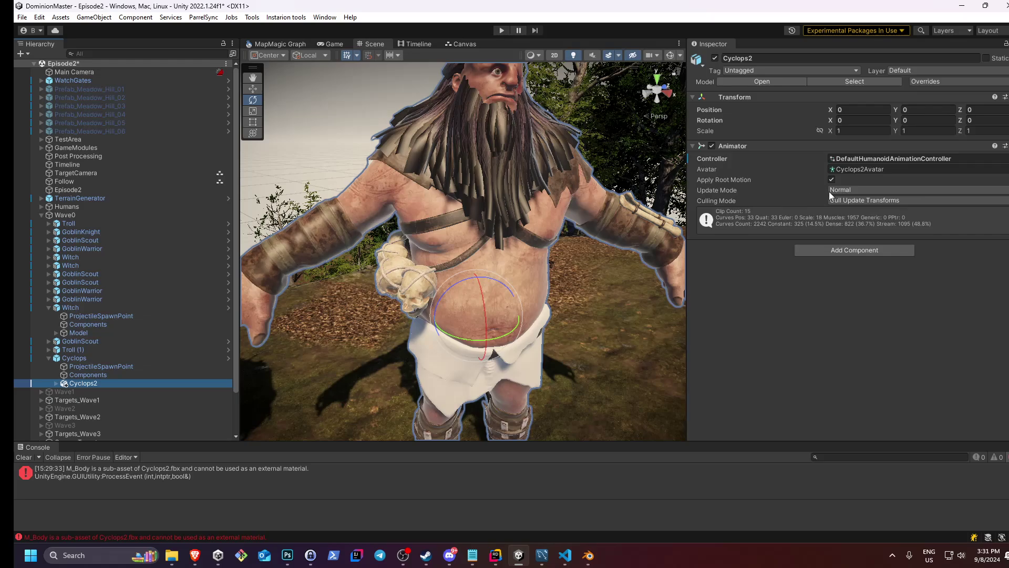
click(56, 333)
click(63, 341)
click(92, 349)
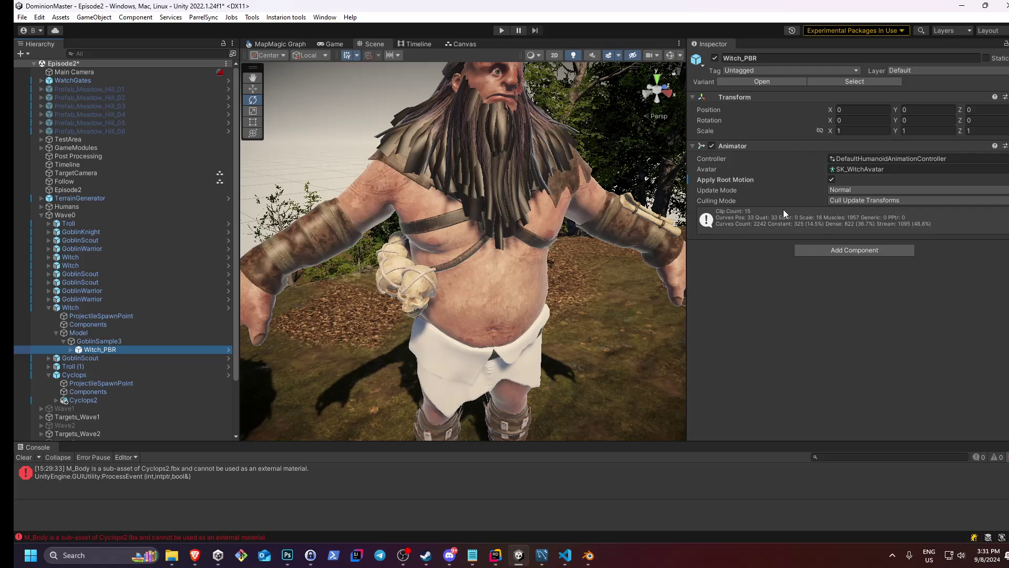
Compare the Animator controllers assigned to Witch_PBR and Cyclops2, locating each controller asset
click(955, 160)
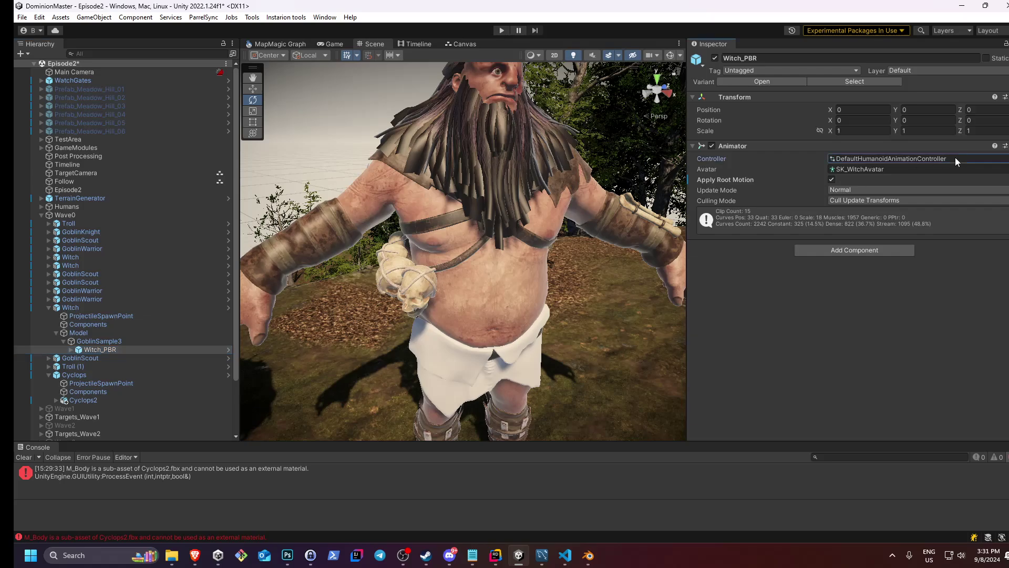
drag(15, 392, 83, 400)
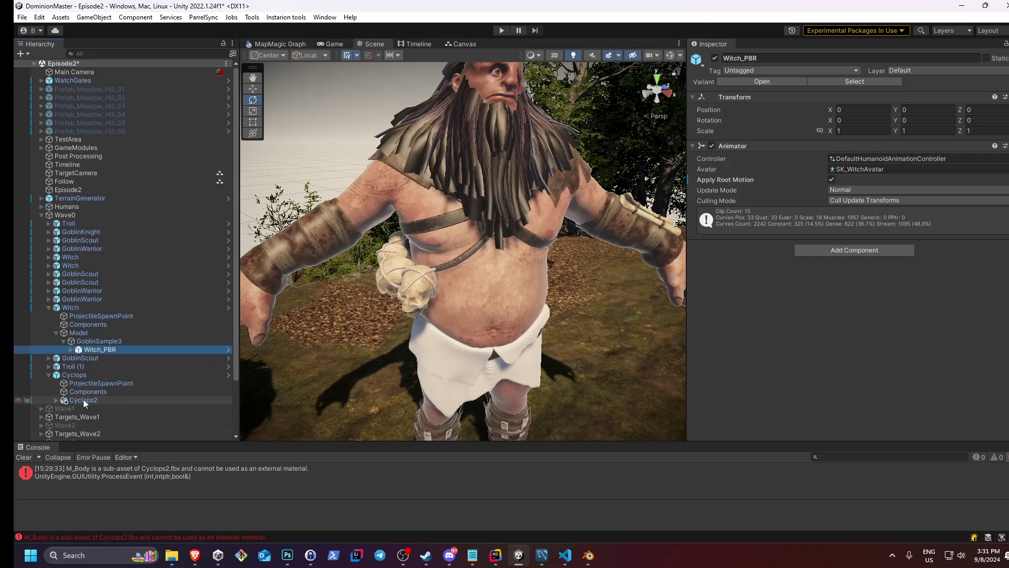
click(83, 399)
click(911, 157)
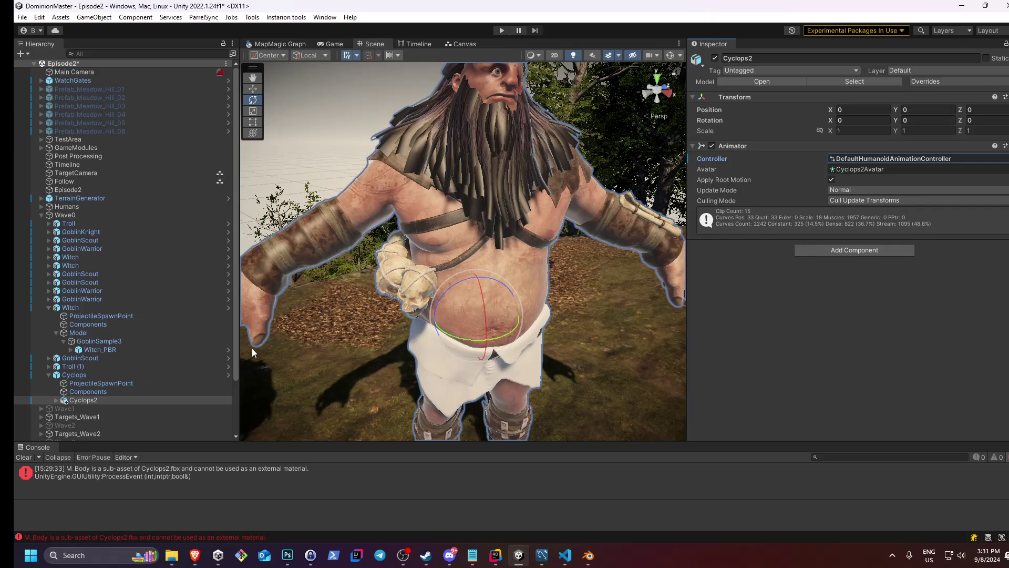
click(105, 350)
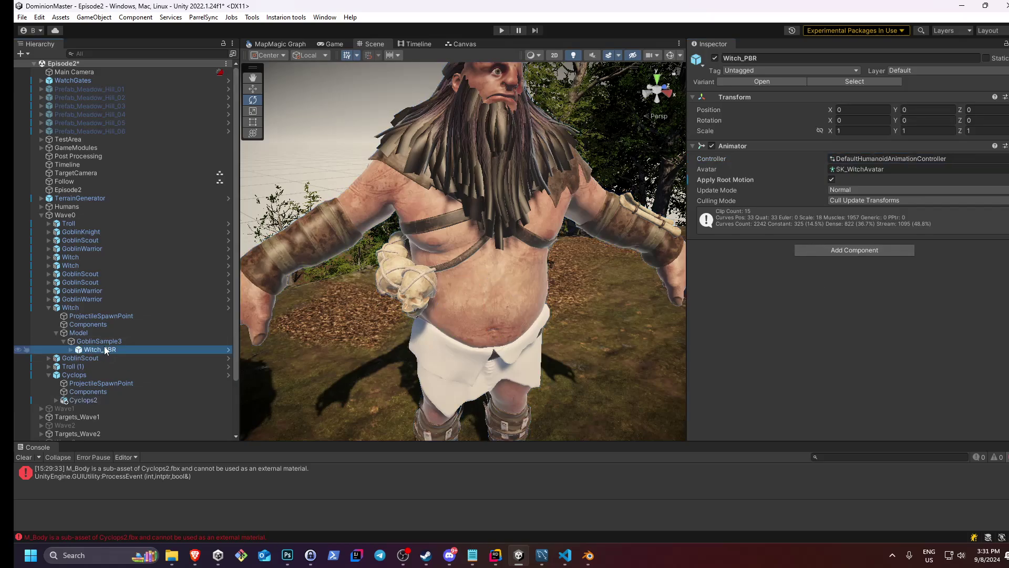
click(87, 399)
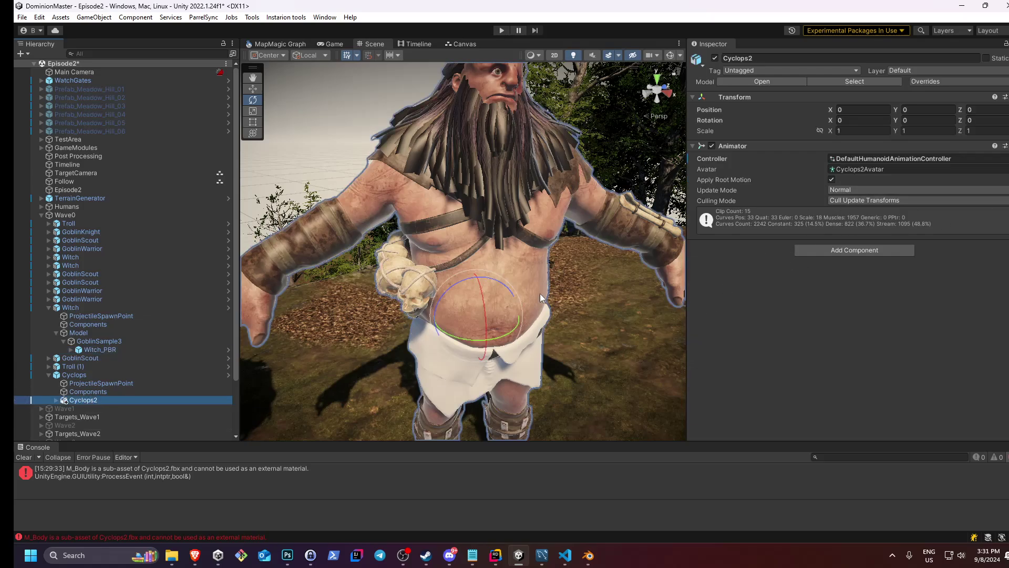
Expand Cyclops2, locate its avatar asset, and set the smoothness of the M_Body material to 0
click(56, 400)
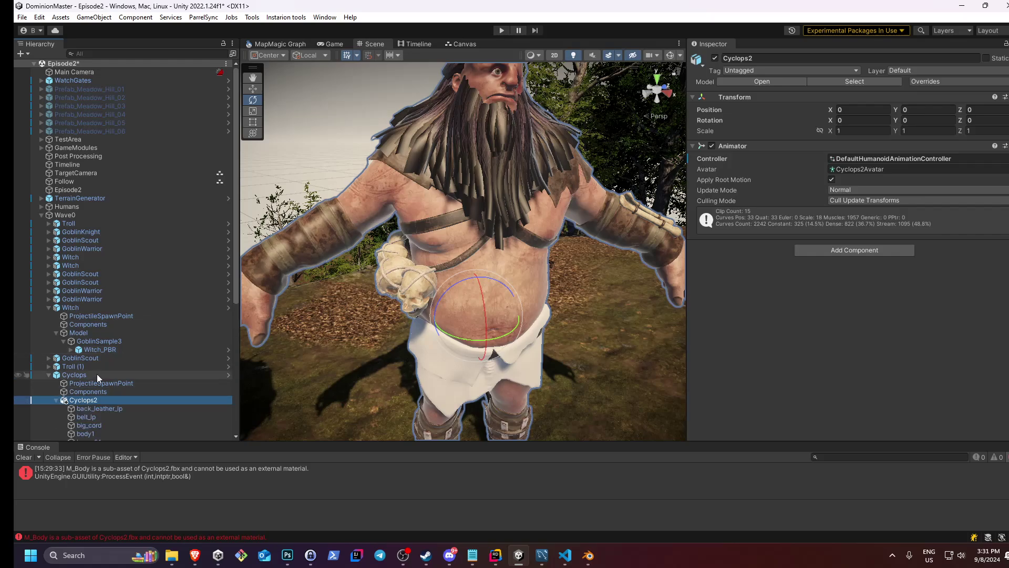
click(853, 170)
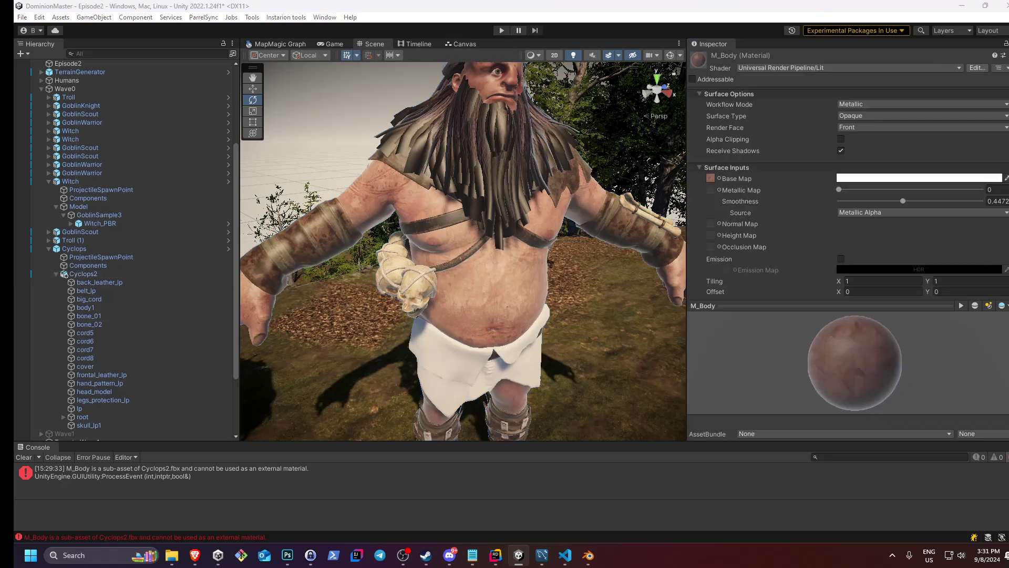
drag(902, 201, 815, 204)
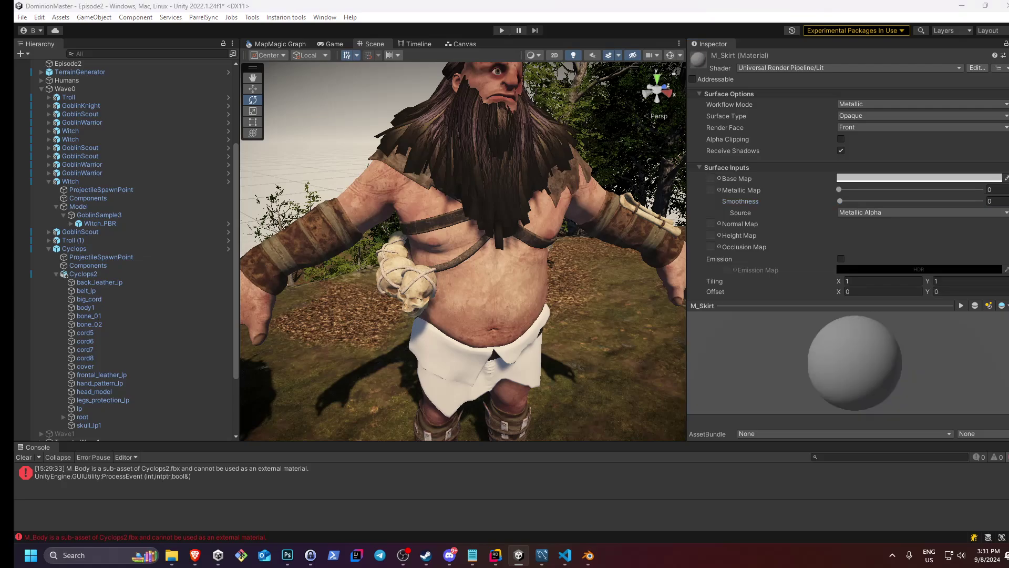
Apply the brown leather skirt look to the cyclops's white front loincloth in the scene
scroll(869, 265, down, 2)
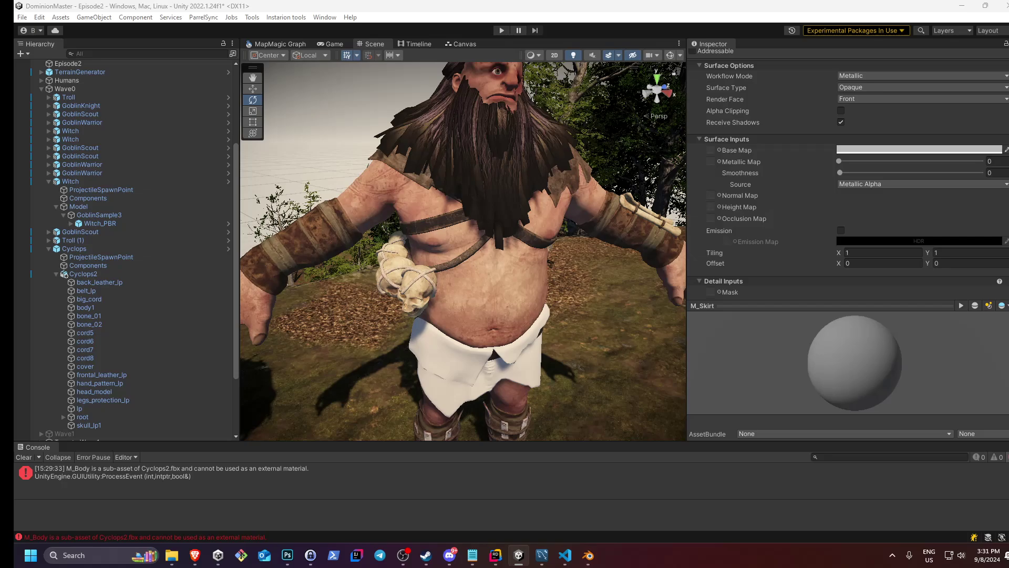
drag(1008, 399, 516, 363)
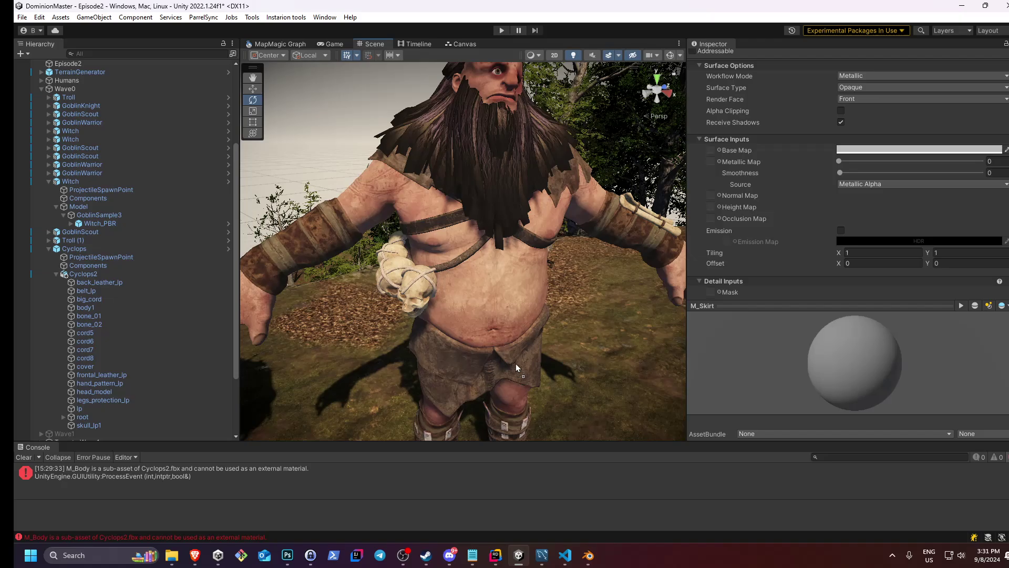
middle_drag(620, 389, 452, 354)
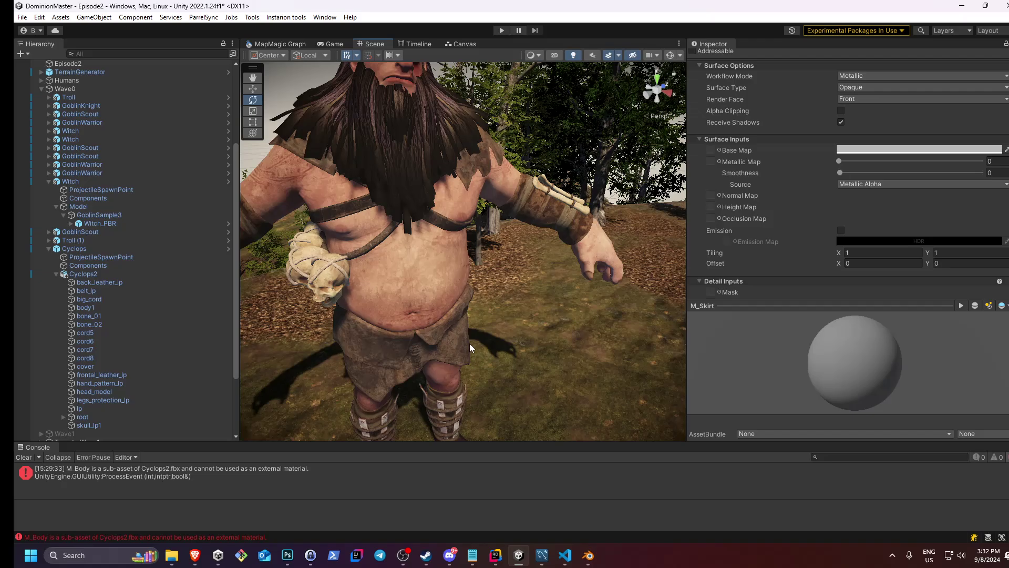
scroll(473, 339, down, 3)
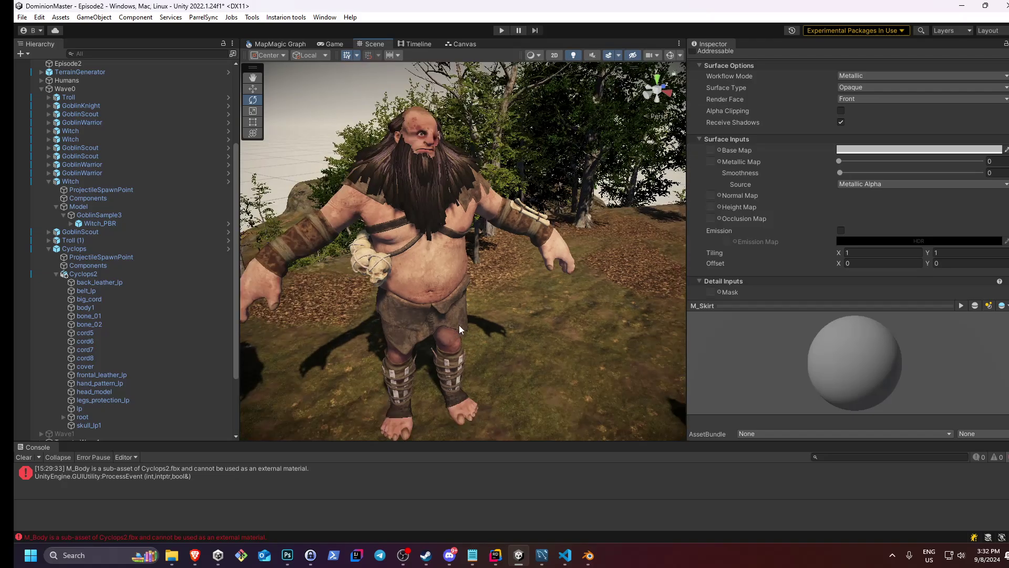
View the cyclops from behind and check which mesh under Cyclops2 forms the white back loincloth
right_drag(494, 295, 555, 347)
scroll(555, 347, up, 10)
middle_drag(548, 333, 585, 254)
scroll(541, 266, down, 10)
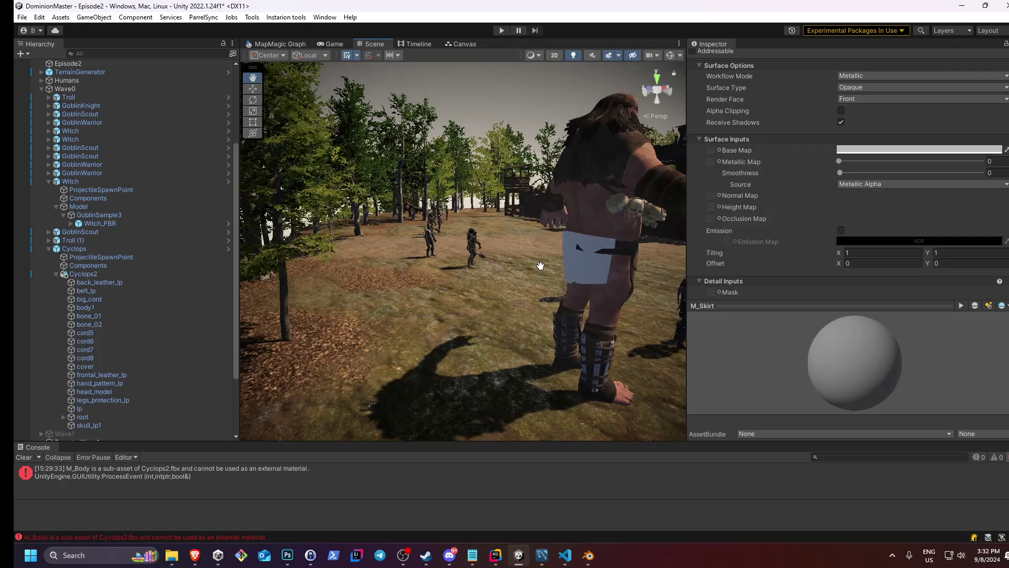
alt+drag(529, 272, 711, 262)
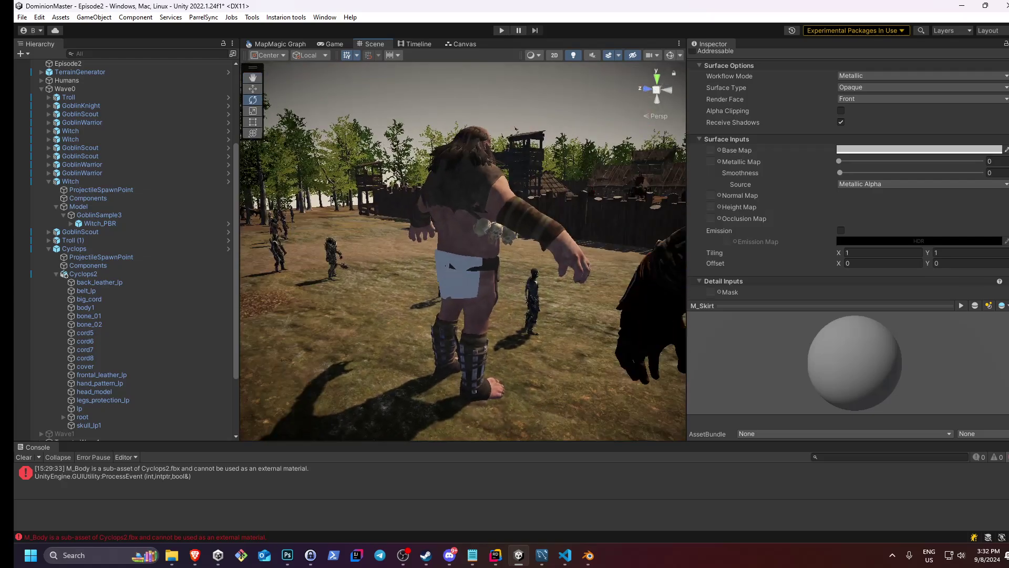
scroll(462, 287, up, 3)
click(464, 294)
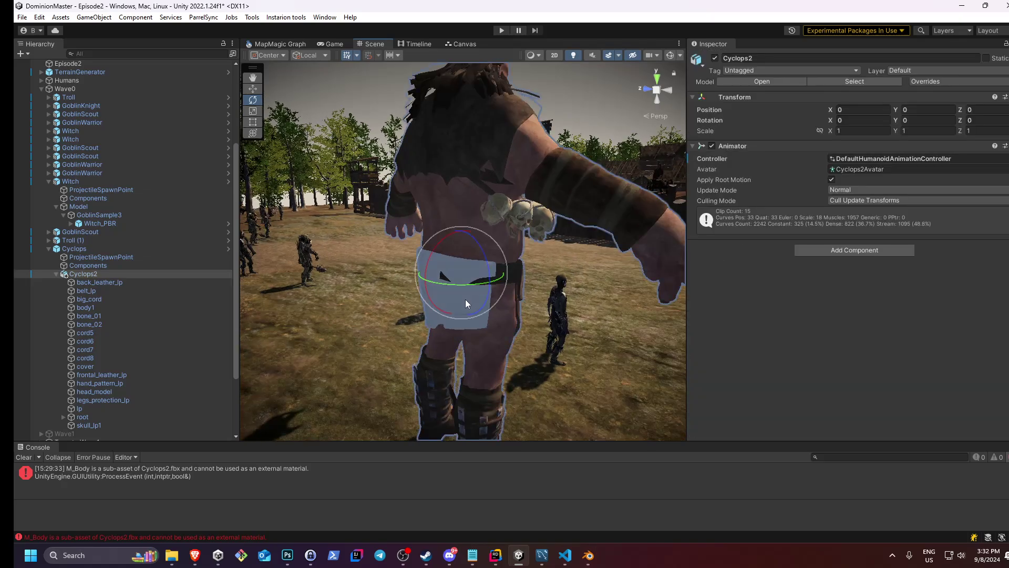
click(464, 330)
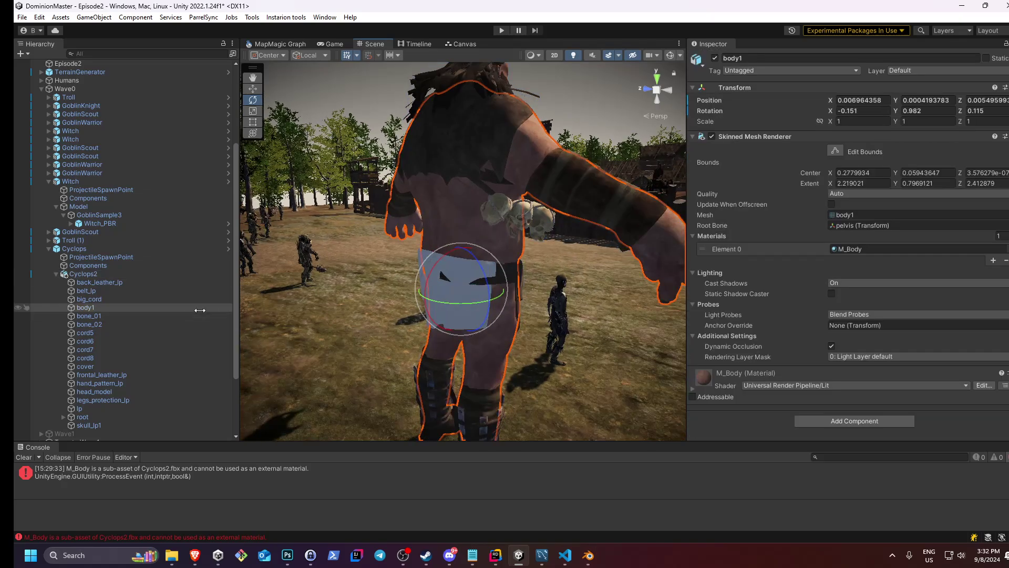
scroll(206, 310, down, 3)
click(90, 362)
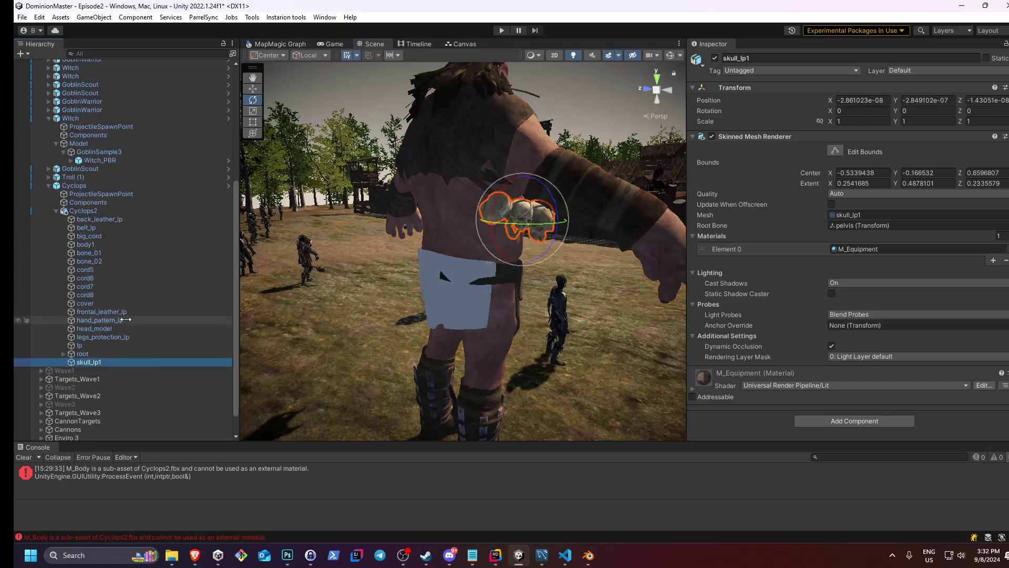
Replace M_Skirt on back_leather_lp with the brown leather skirt material in Element 0
click(125, 218)
key(Down)
key(Up)
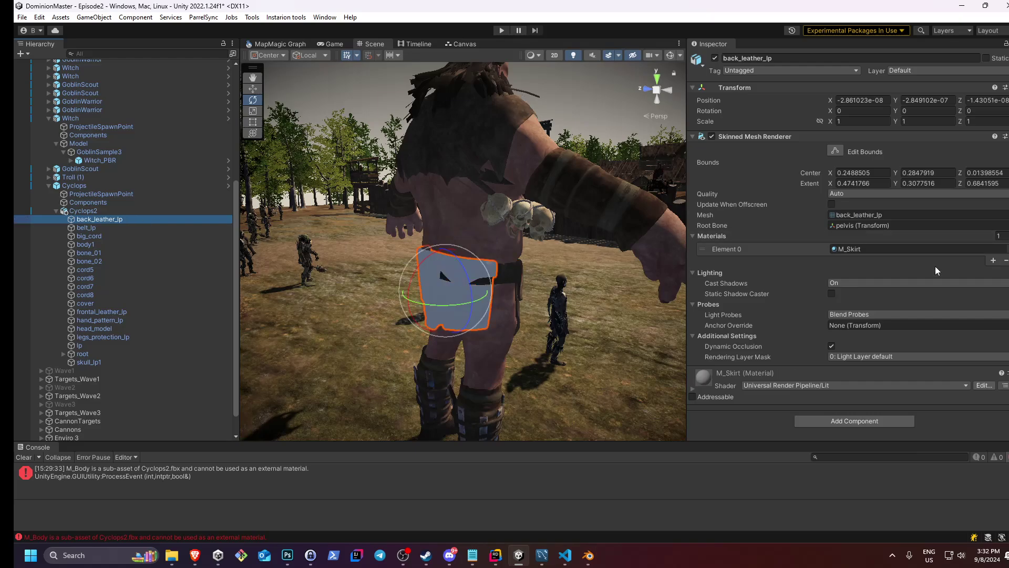
drag(847, 322, 859, 251)
Set the M_hair material's workflow mode to Specular and its surface type to Transparent
click(579, 96)
right_drag(598, 176, 576, 259)
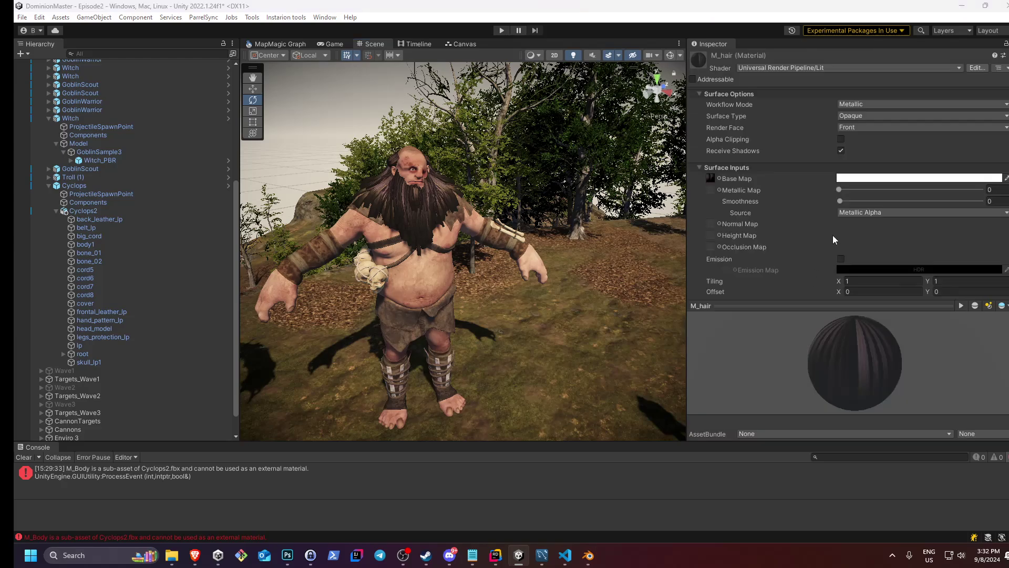
click(865, 105)
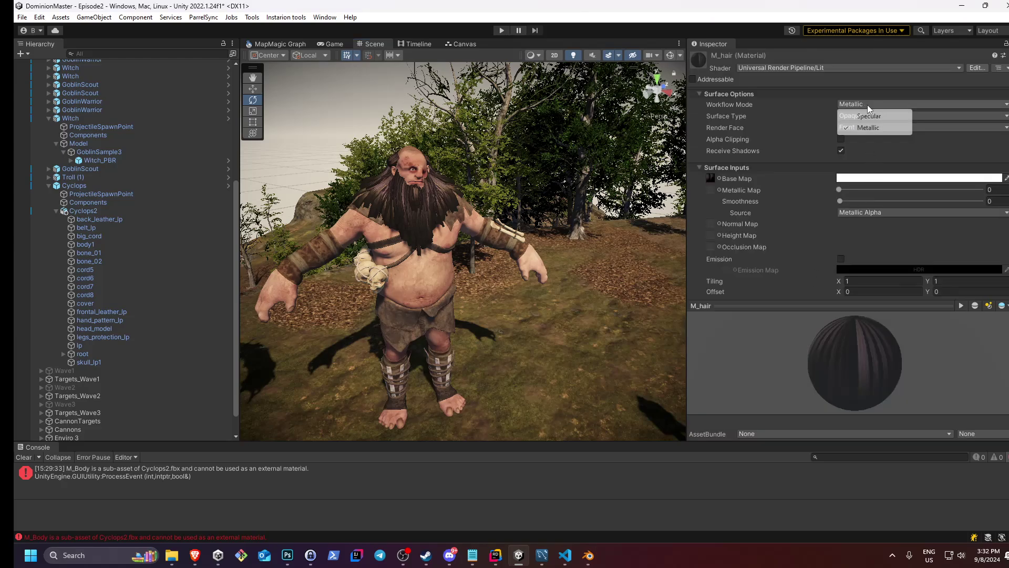
click(882, 117)
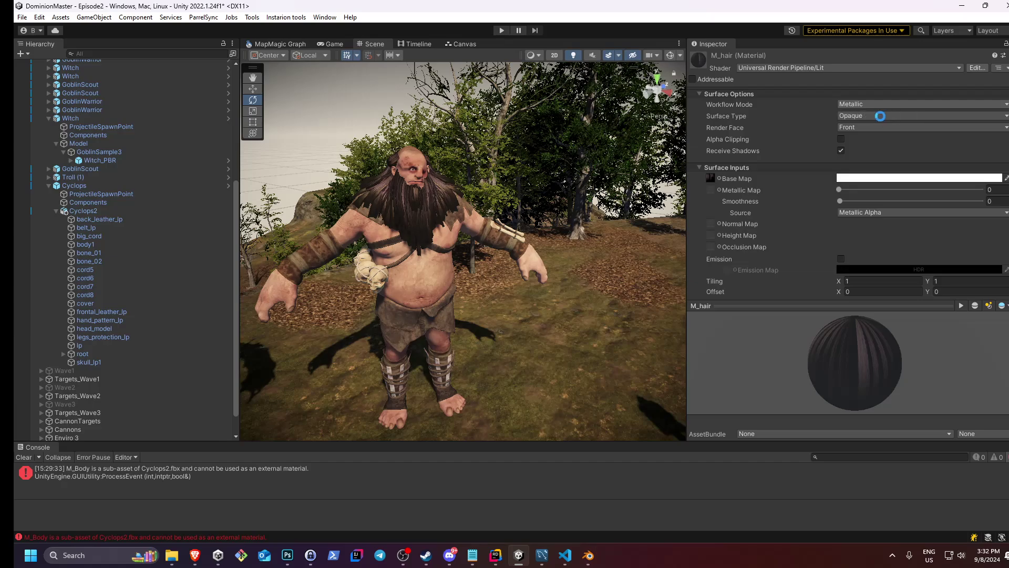
click(874, 116)
click(873, 129)
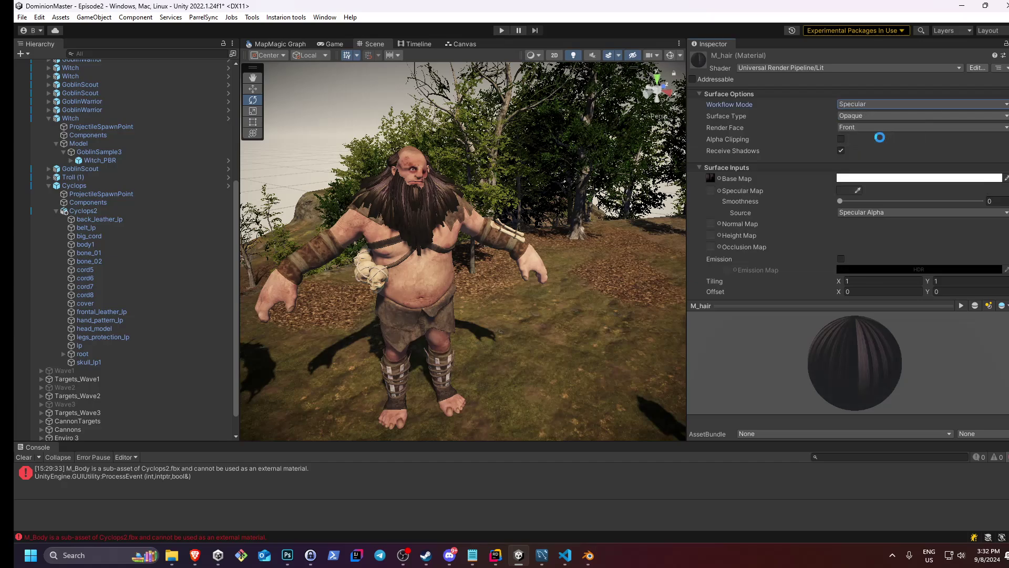
scroll(589, 198, up, 3)
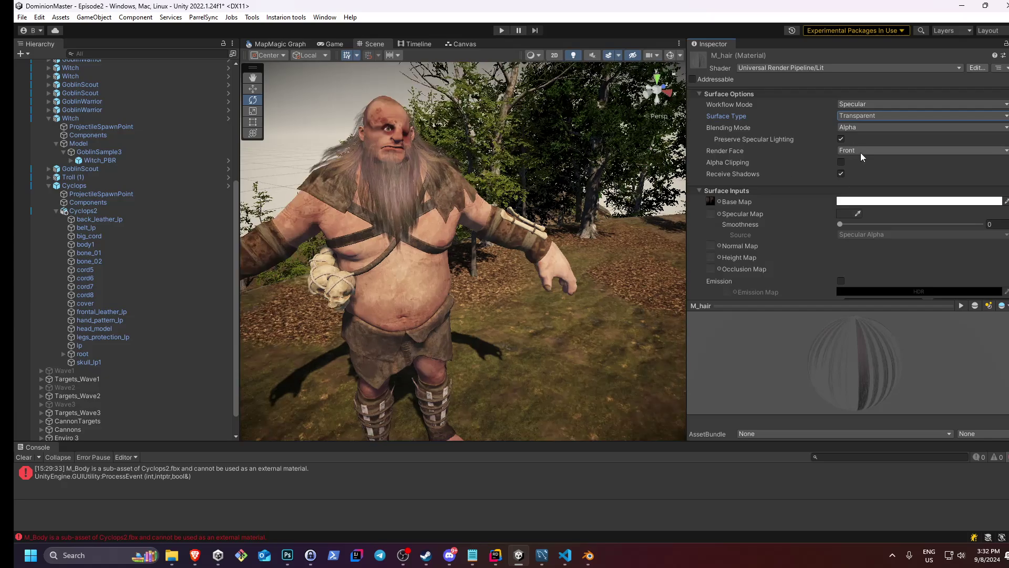
Hold M_hair's smoothness at 0 and examine the cyclops's hair and beard up close
drag(840, 225, 744, 226)
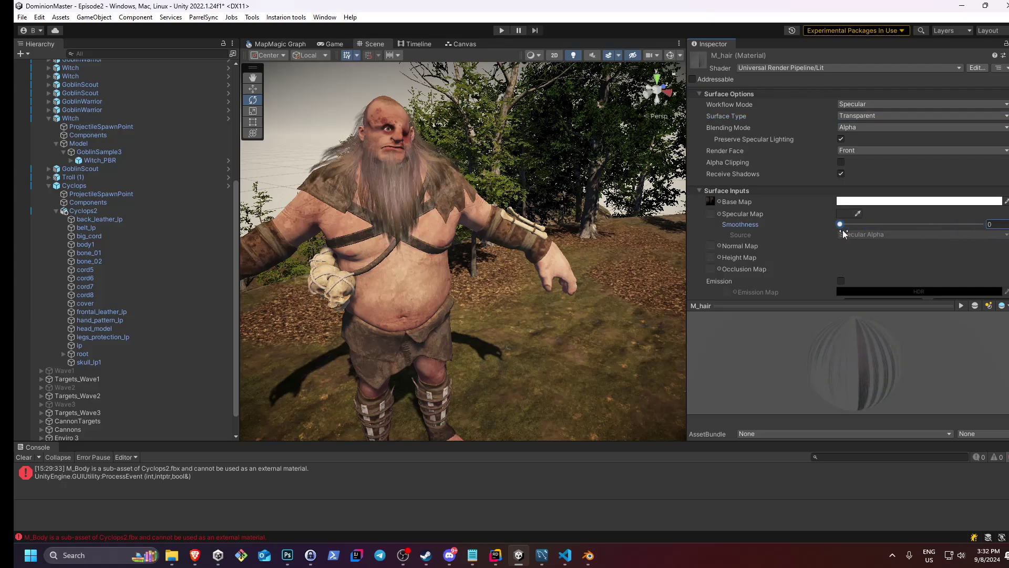
scroll(865, 218, down, 3)
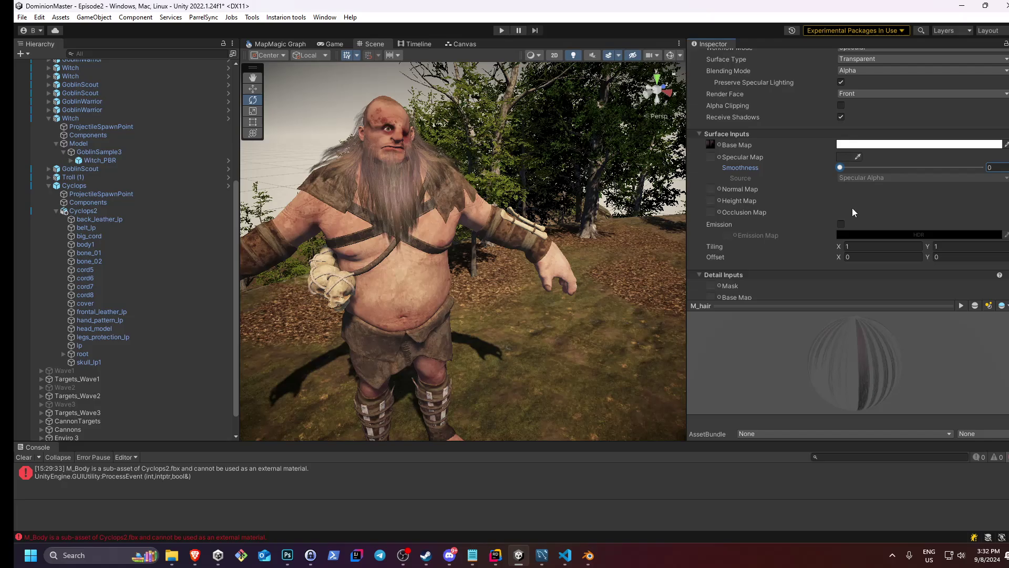
scroll(425, 187, down, 10)
scroll(444, 196, up, 15)
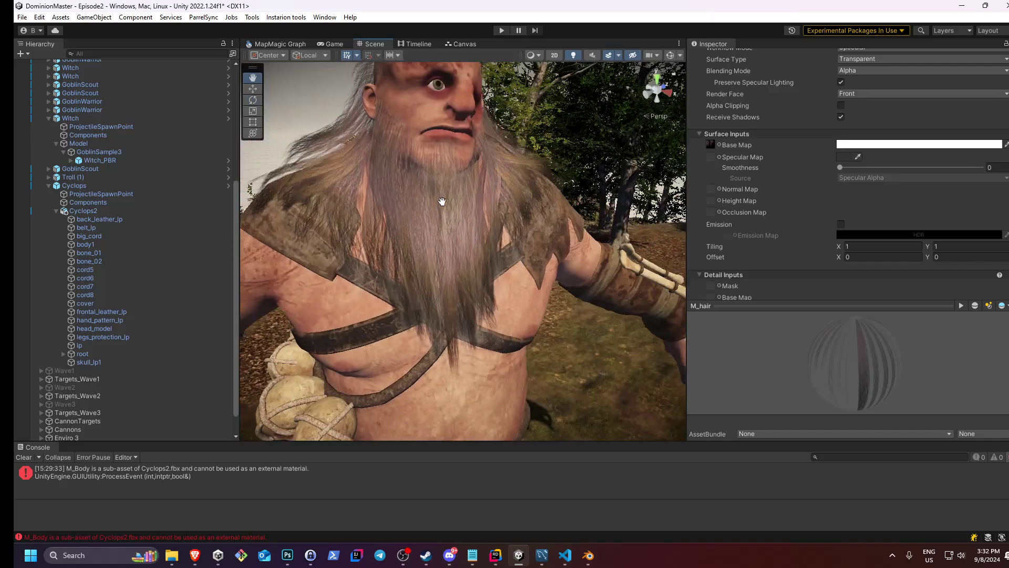
middle_drag(442, 201, 453, 209)
scroll(452, 210, up, 6)
Tint M_hair's base map a dark brown, hexadecimal 2C1F1F, with the whole cyclops in view
scroll(452, 210, down, 7)
scroll(451, 209, down, 8)
scroll(491, 222, up, 2)
click(919, 144)
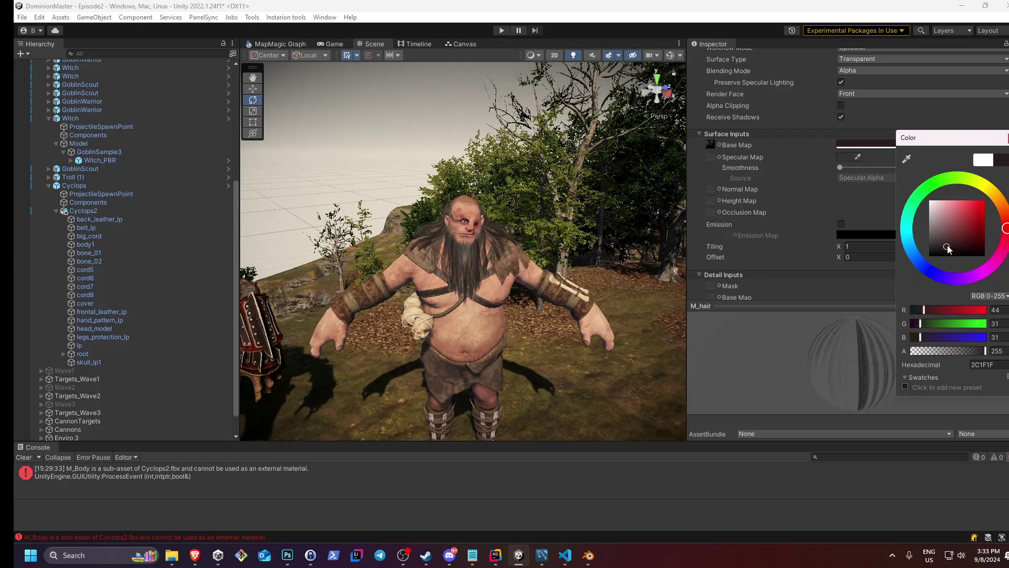